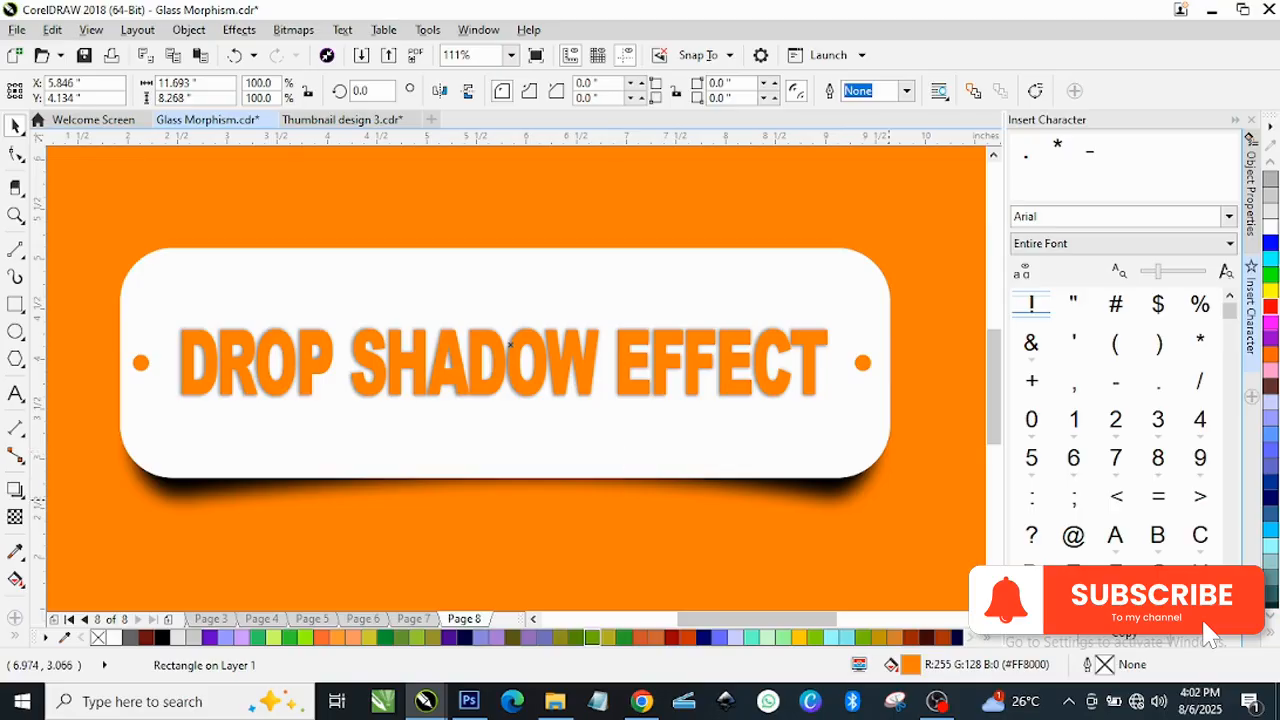
Step: Move the whole orange drop shadow design off the page into the empty space beside it
scroll(383, 337, "down", 5)
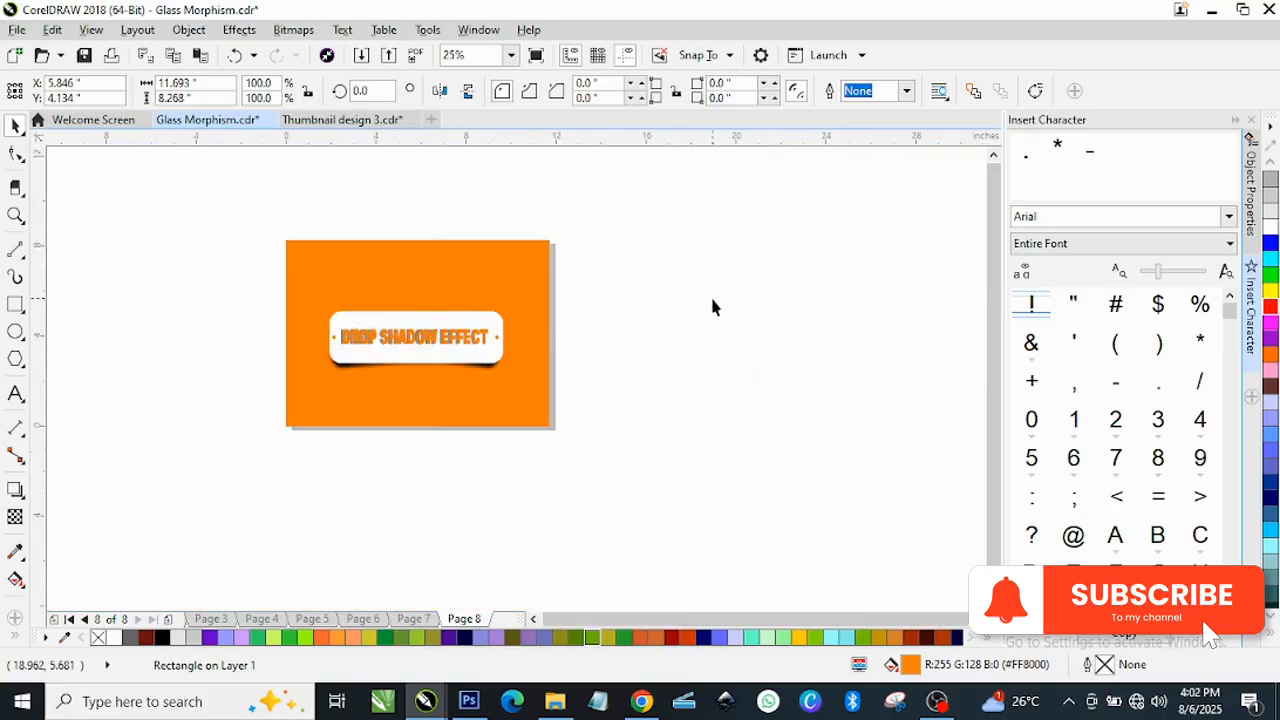
left_click(283, 298)
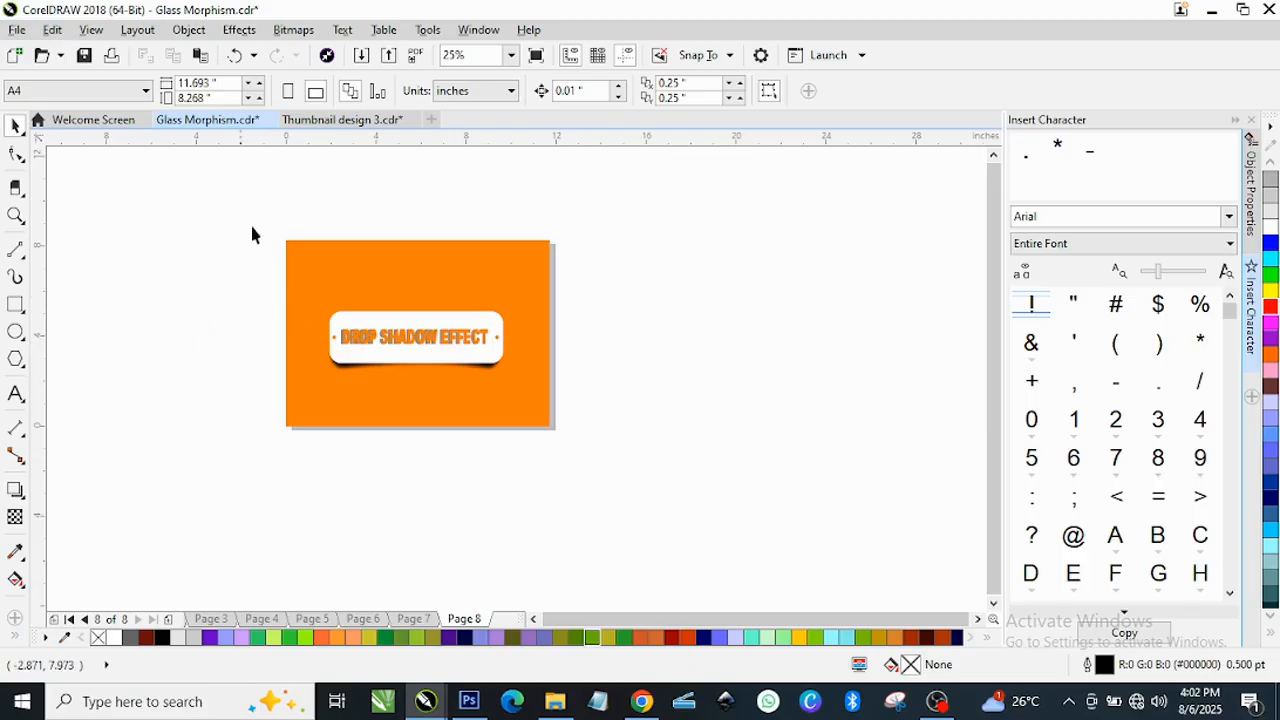
scroll(306, 245, "up", 2)
scroll(378, 270, "down", 2)
left_click_drag(274, 238, 674, 466)
left_click_drag(486, 350, 792, 350)
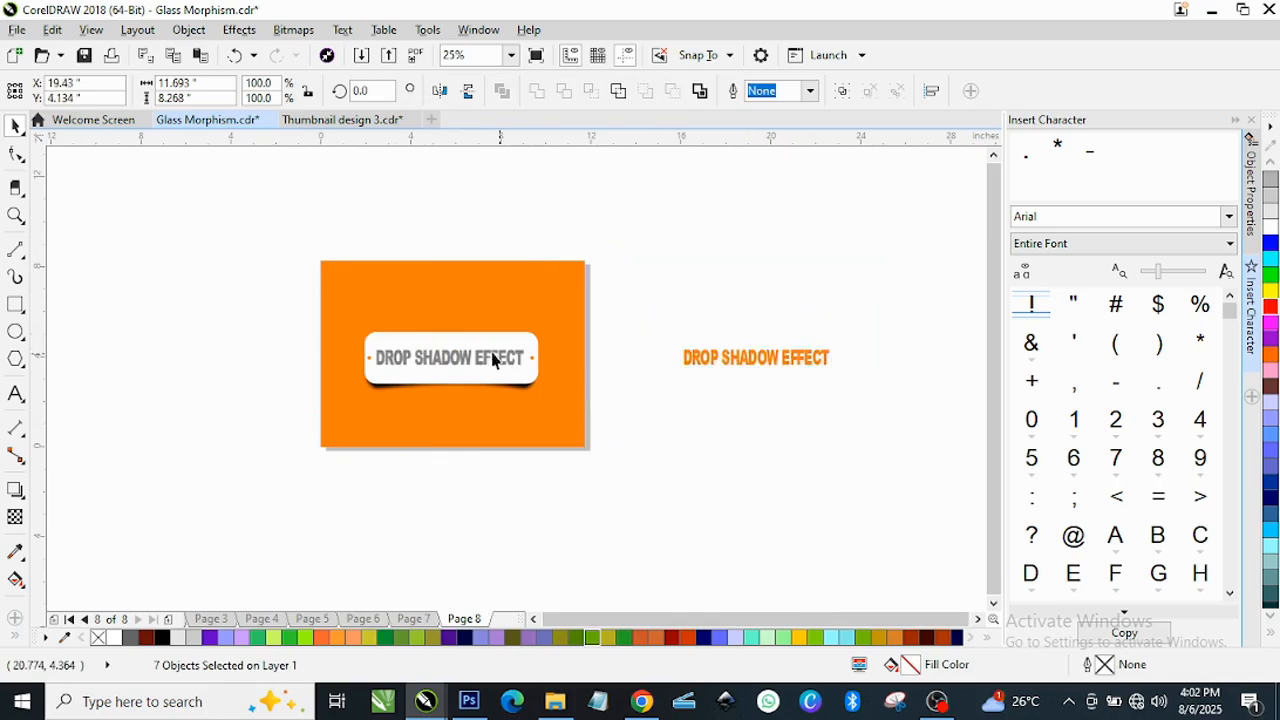
scroll(397, 353, "up", 1)
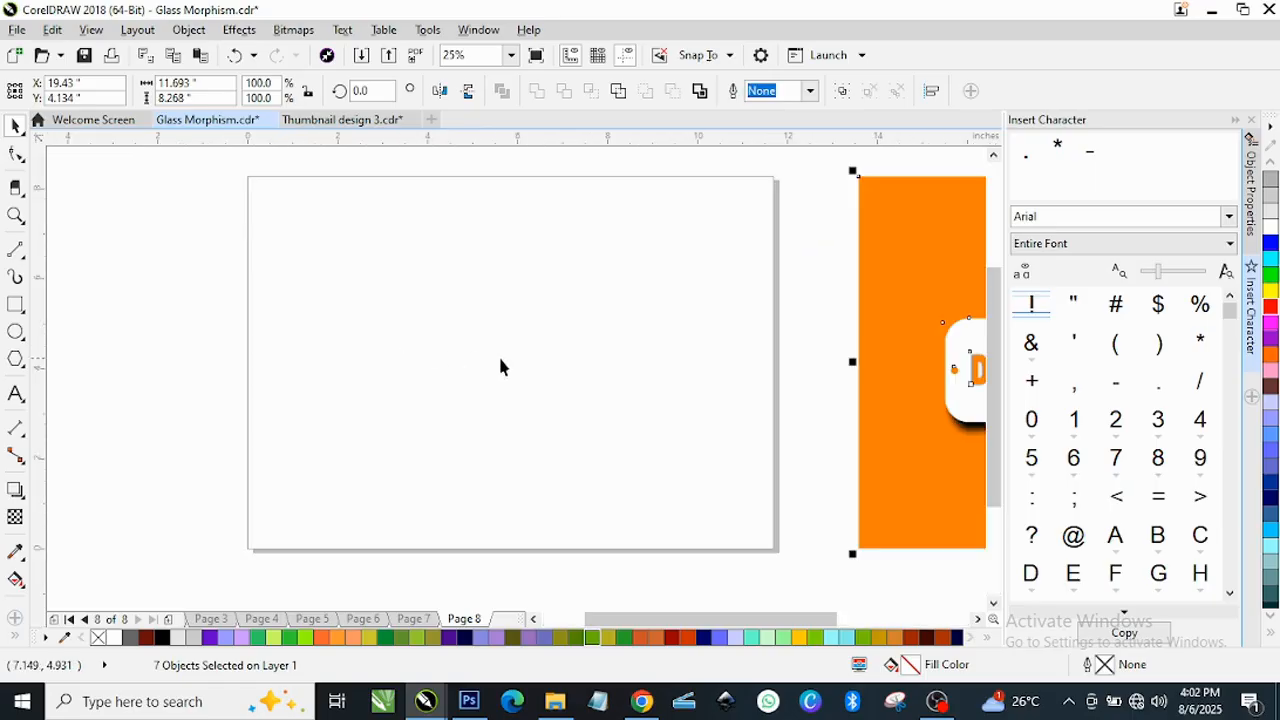
left_click(502, 366)
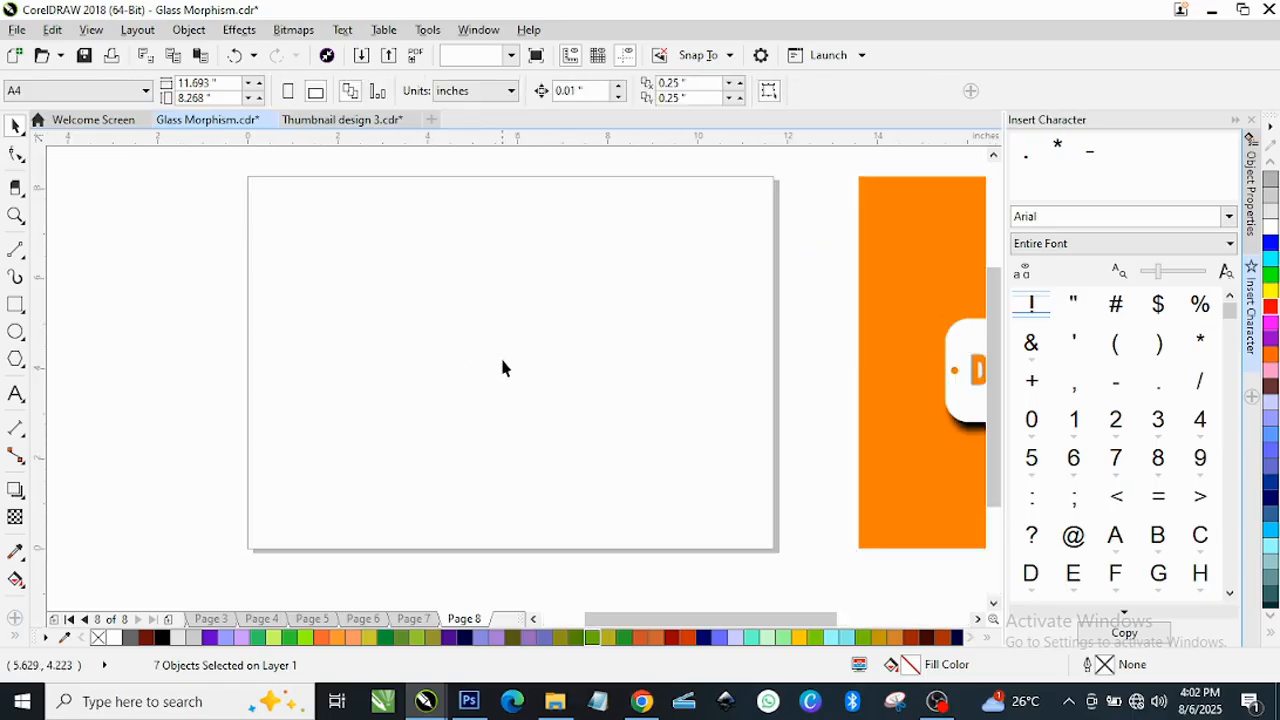
Step: Create a rectangle the size of the page and centre it on the page
double_click(15, 305)
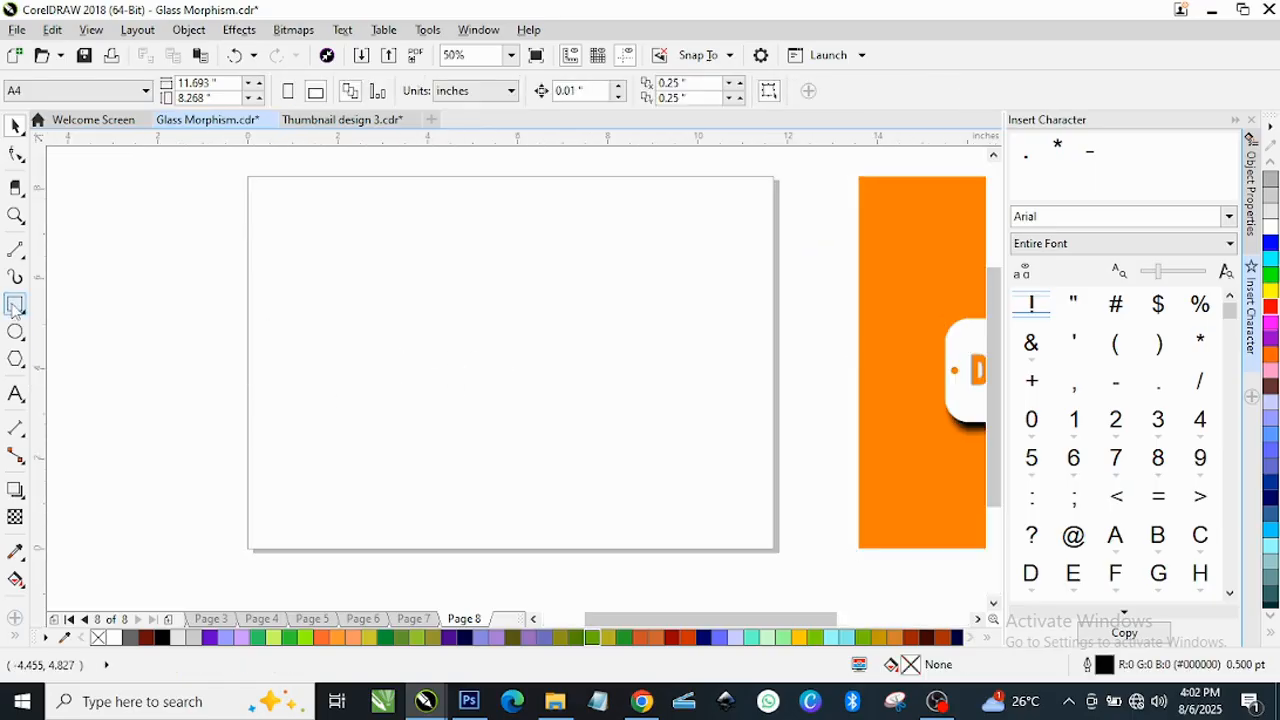
key("space")
left_click(436, 334)
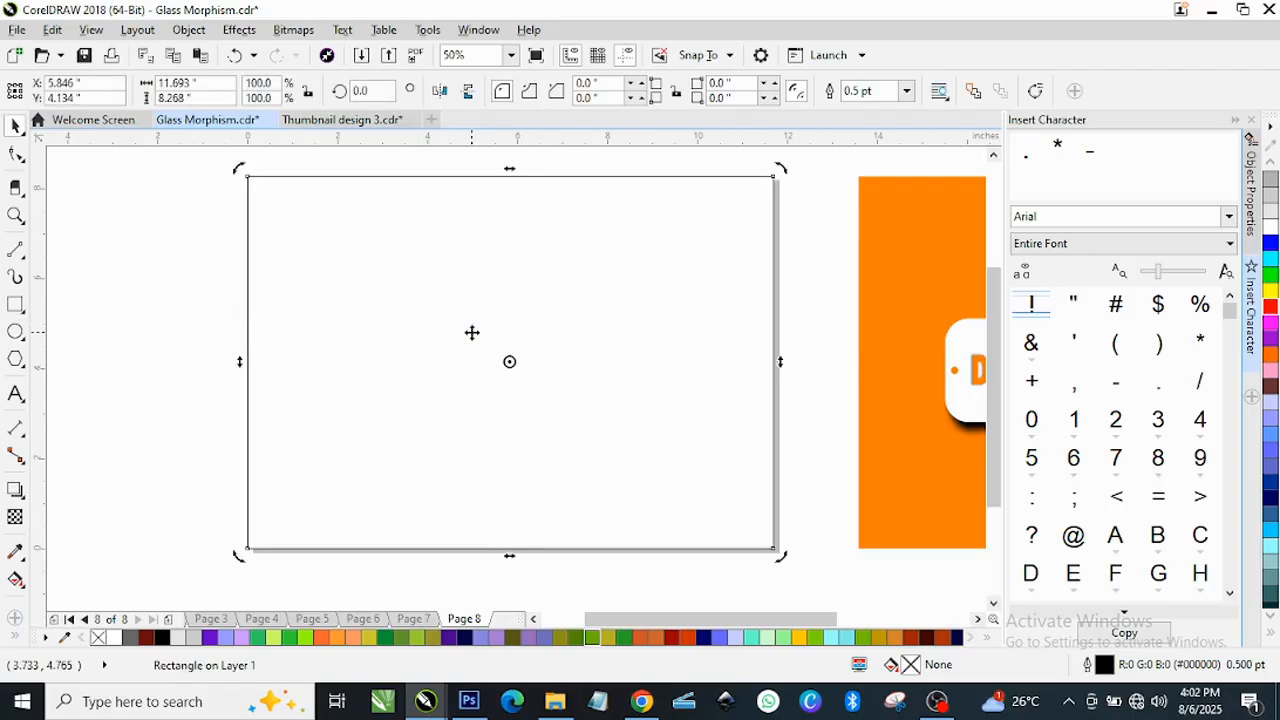
left_click(470, 331)
left_click_drag(466, 328, 348, 343)
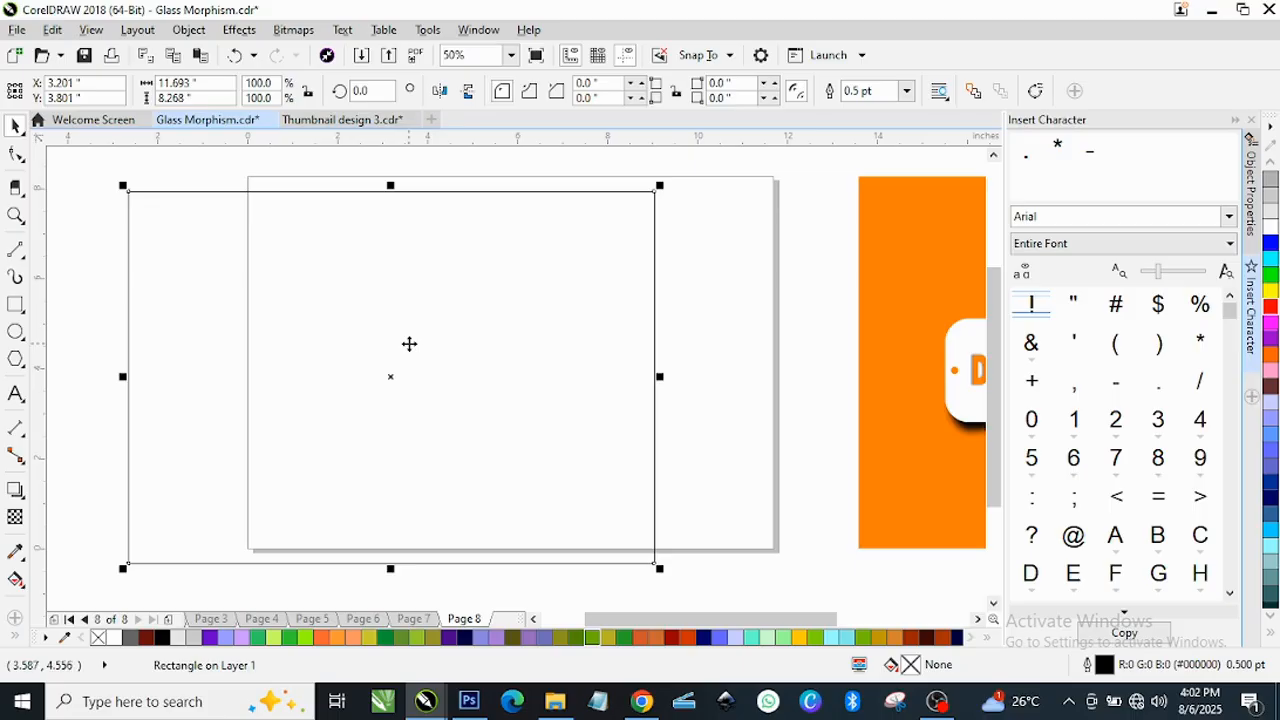
key("p")
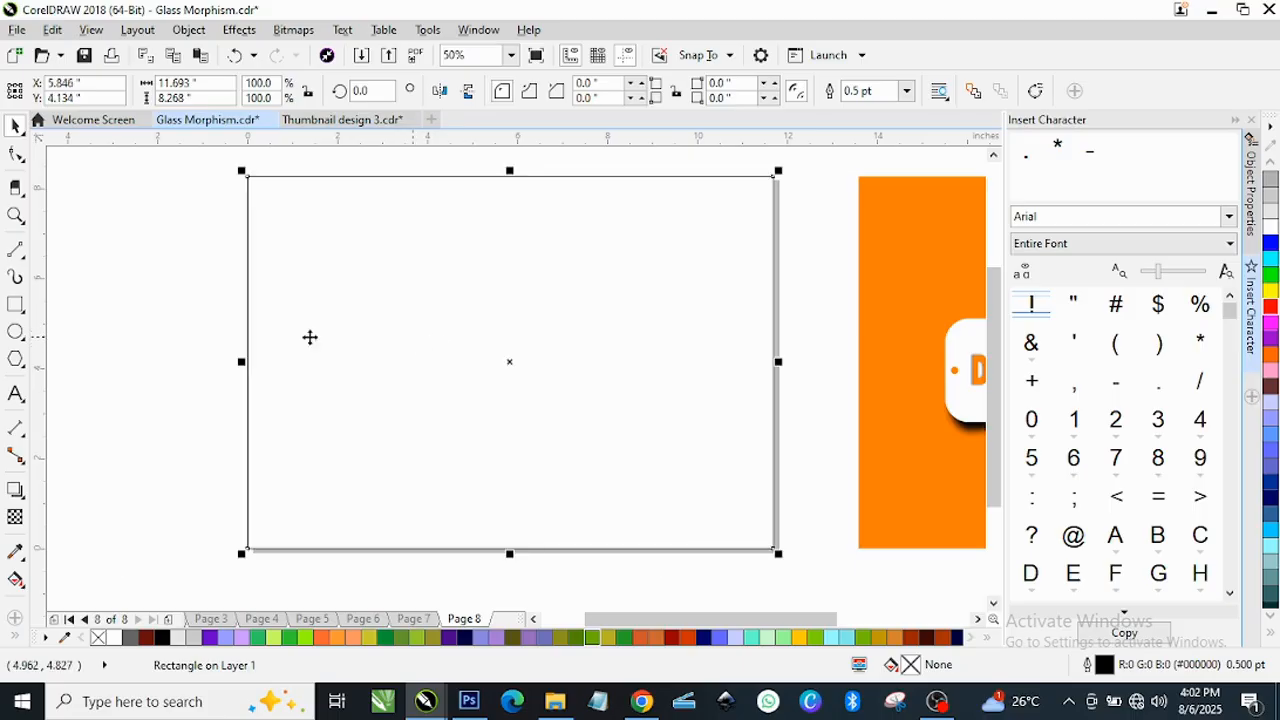
Step: Remove the outline from the page-sized background rectangle
left_click(213, 336)
left_click(491, 349)
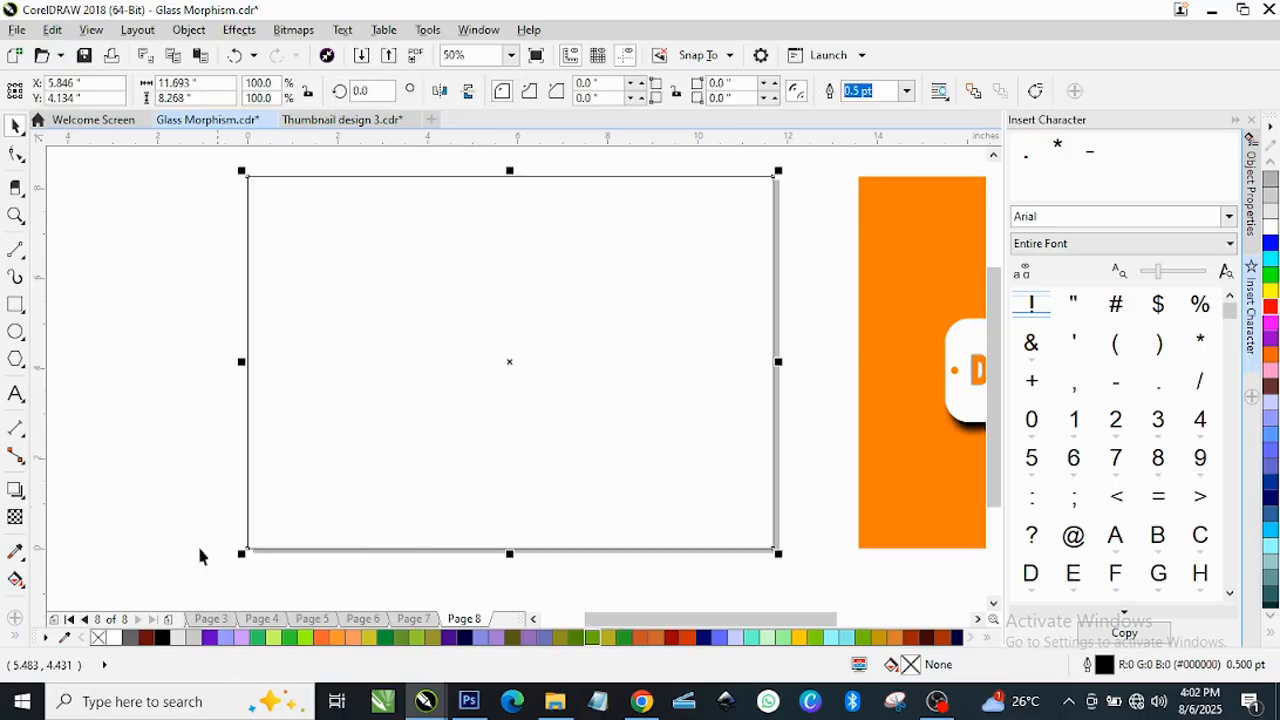
right_click(97, 640)
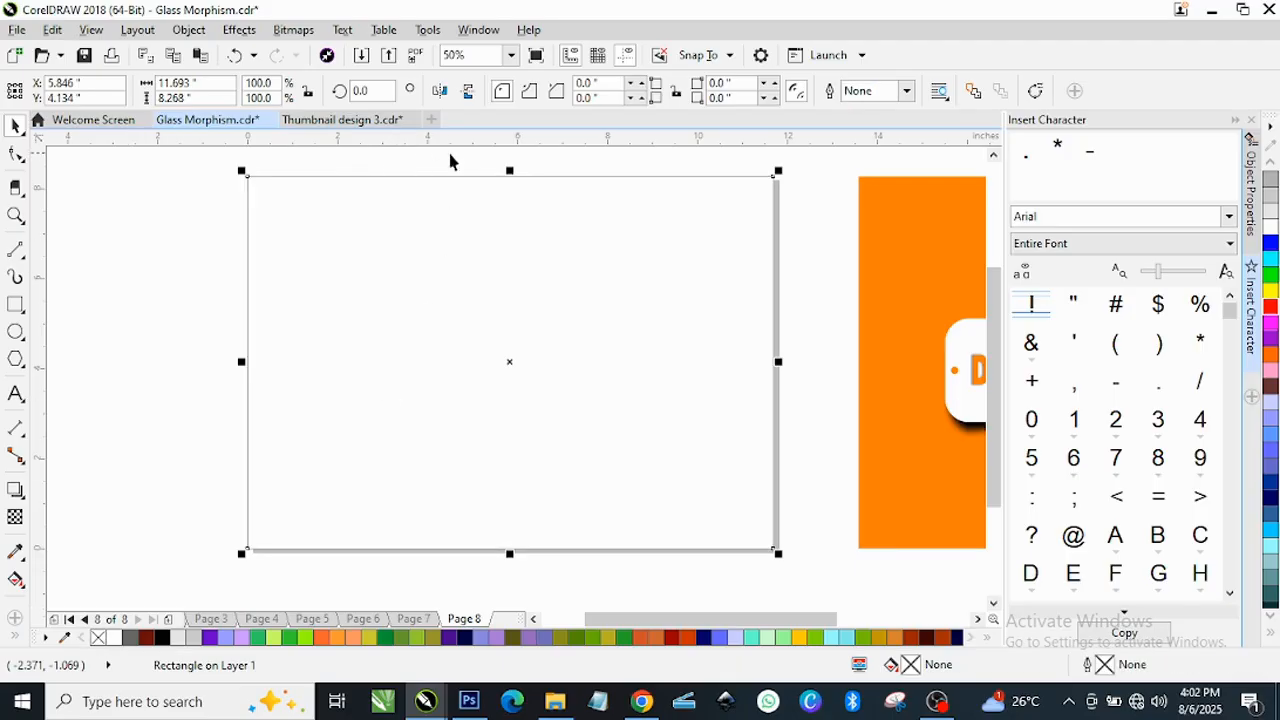
left_click(68, 281)
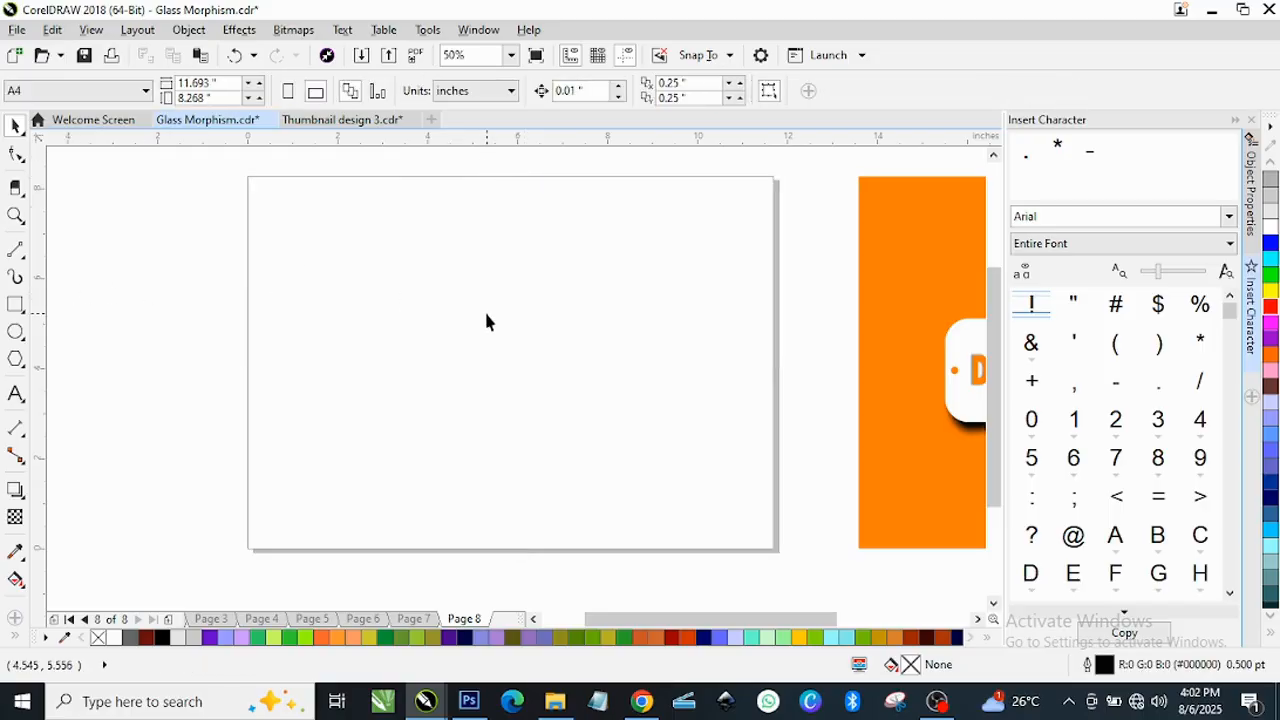
Step: Draw a rectangle about 7.67 by 3.04 inches inside the background and centre it horizontally on the background
left_click(15, 306)
left_click_drag(380, 289, 726, 426)
key("space")
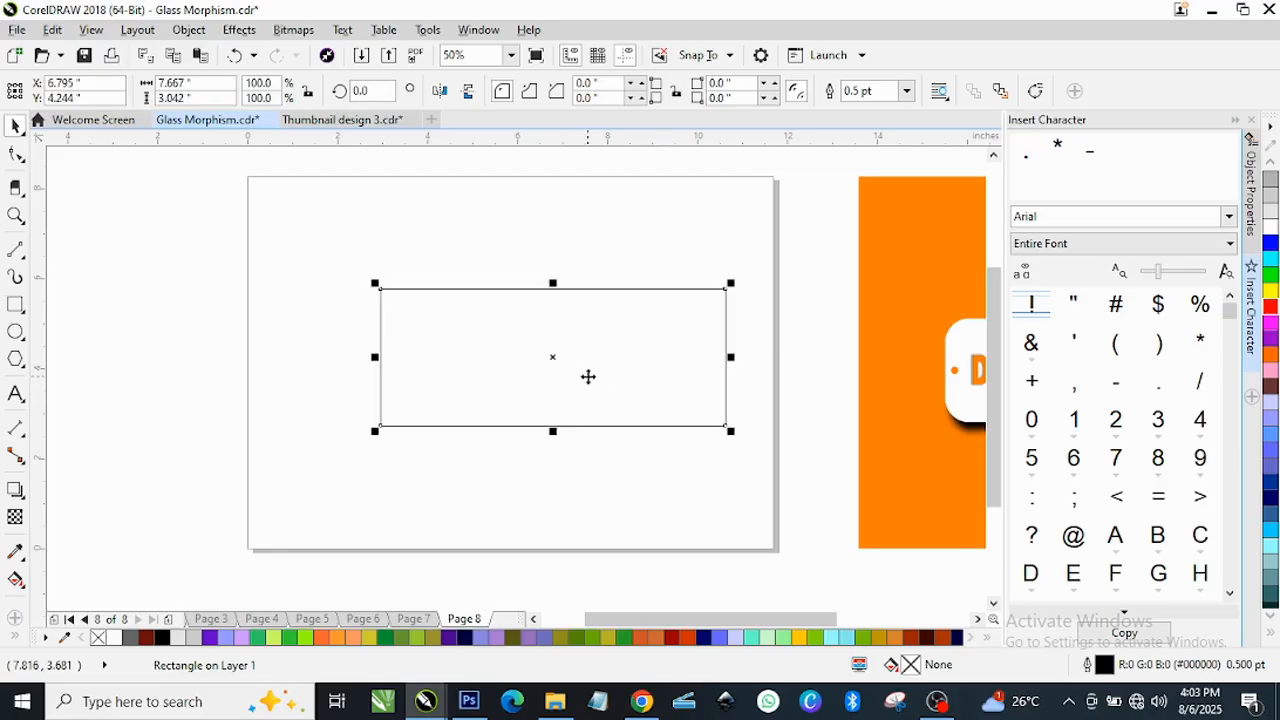
left_click(571, 470, "shift")
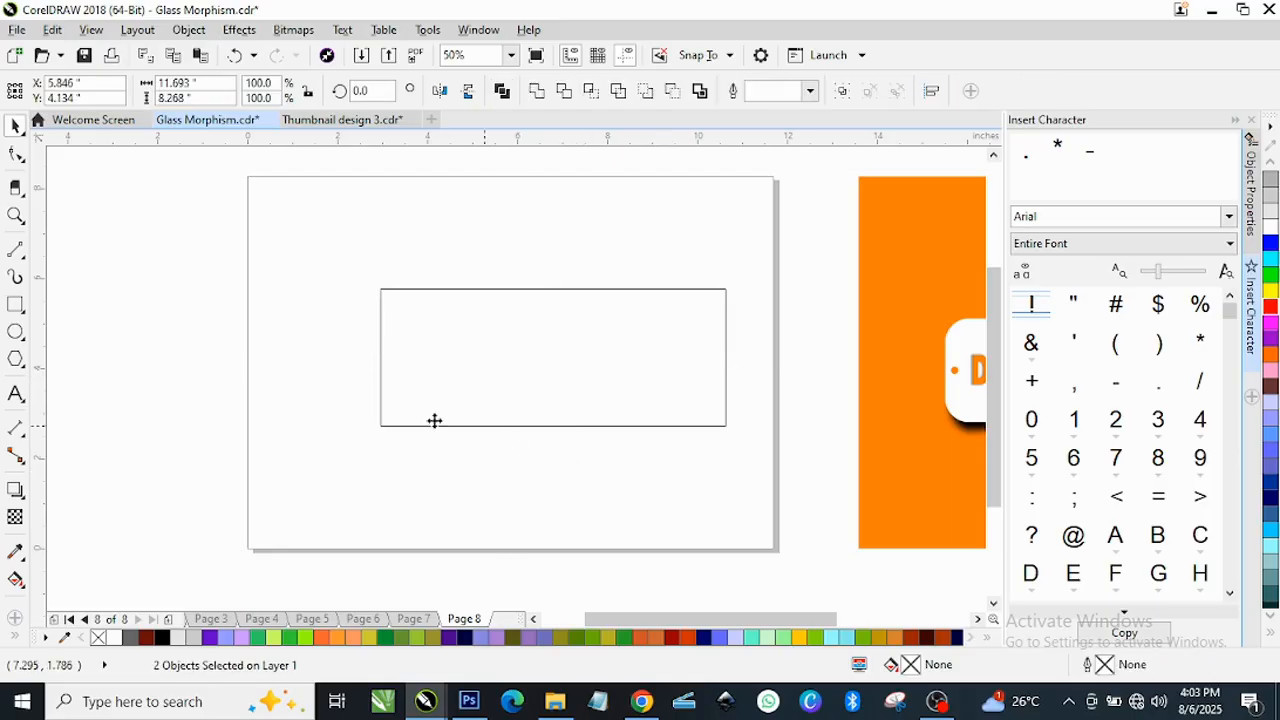
key("c")
Step: Fill the page-sized background rectangle with red
left_click(503, 247)
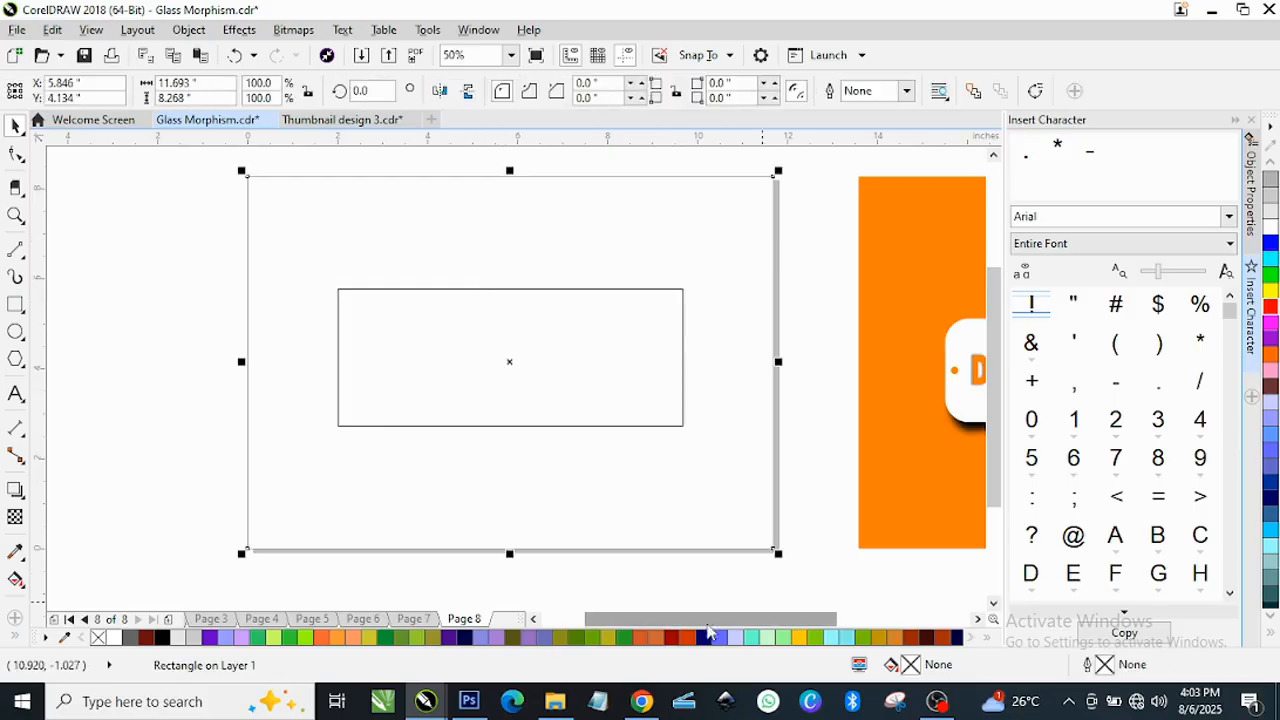
left_click(986, 637)
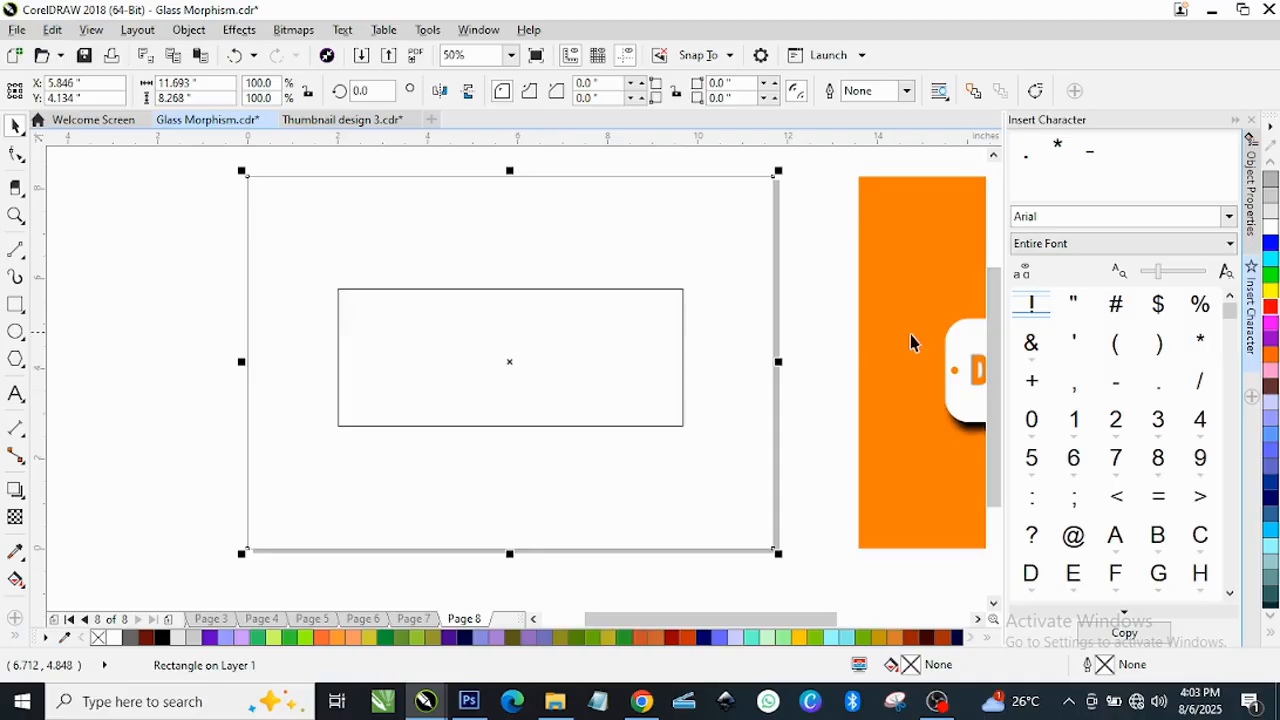
left_click(1270, 306)
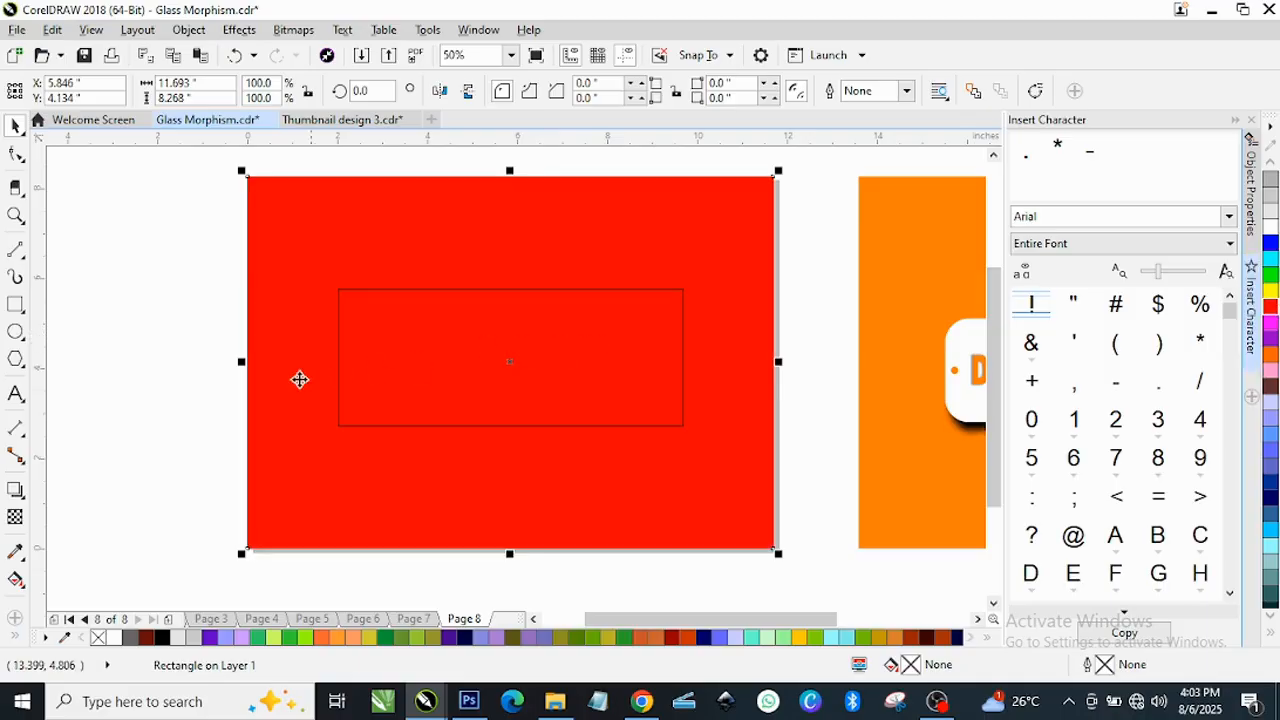
left_click(182, 379)
Step: Fill the smaller rectangle in the middle of the red background with white
left_click(411, 343)
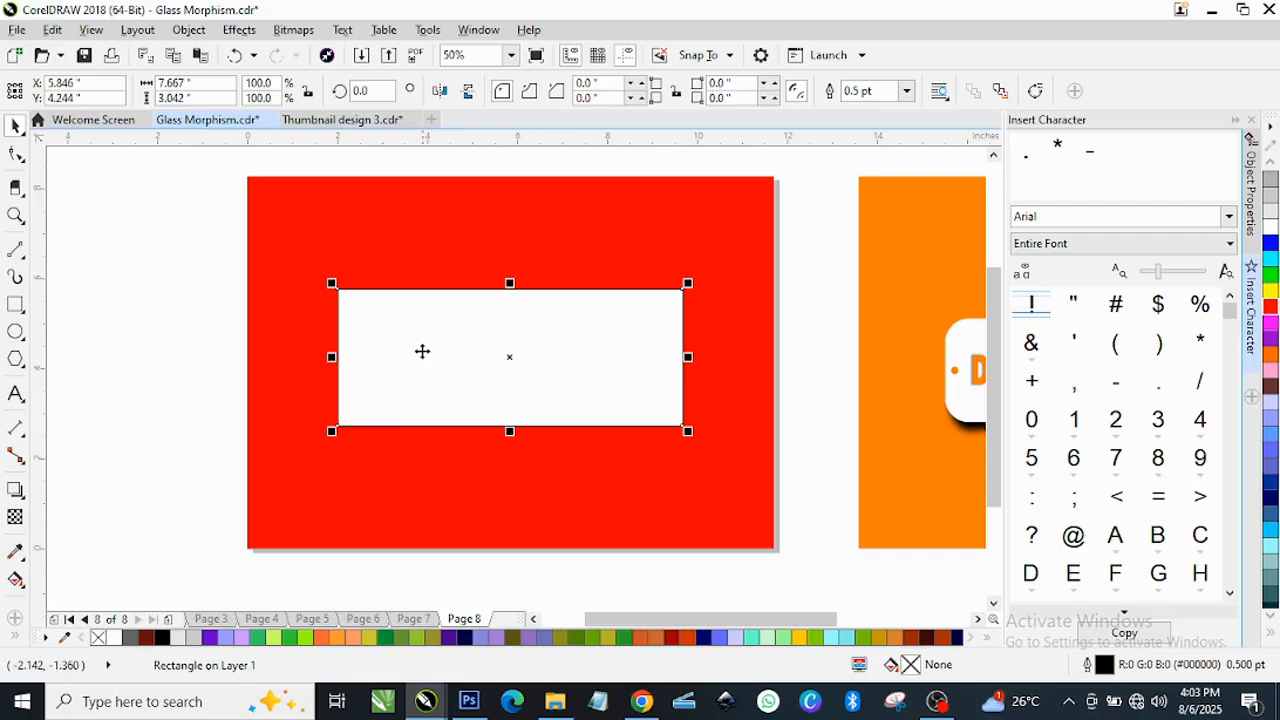
scroll(454, 296, "up", 1)
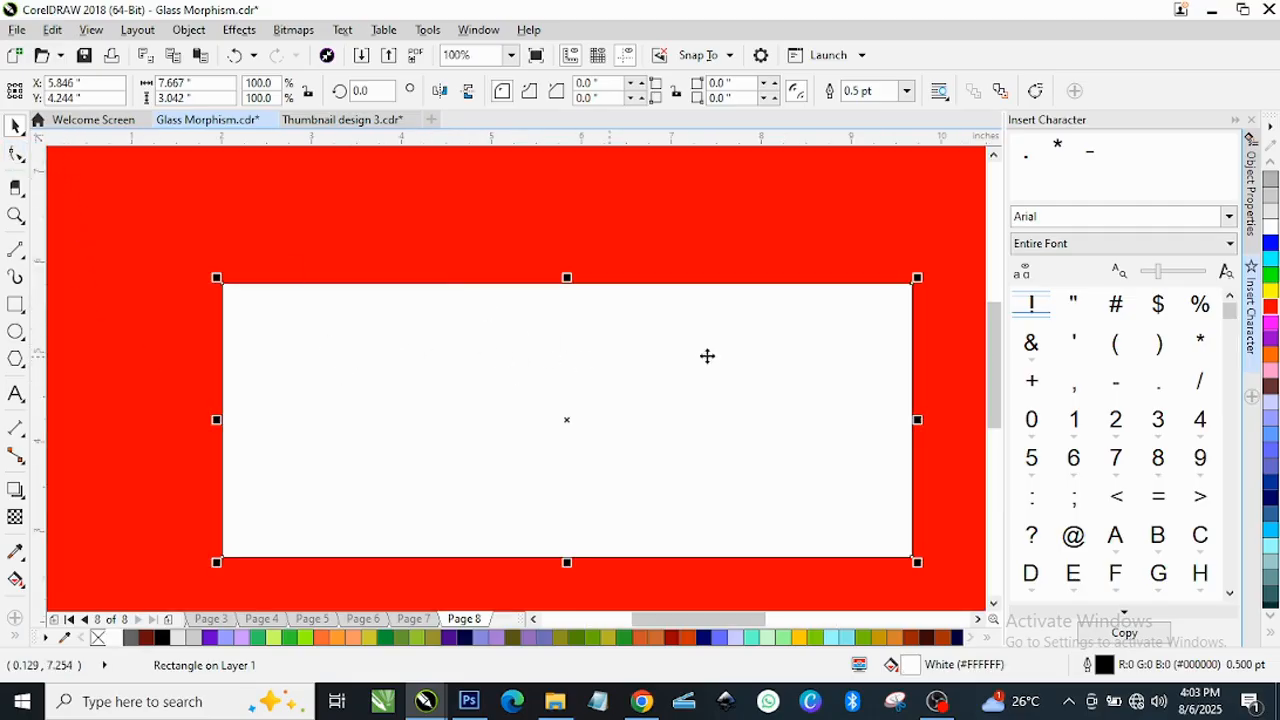
scroll(770, 330, "up", 1)
scroll(733, 312, "down", 1)
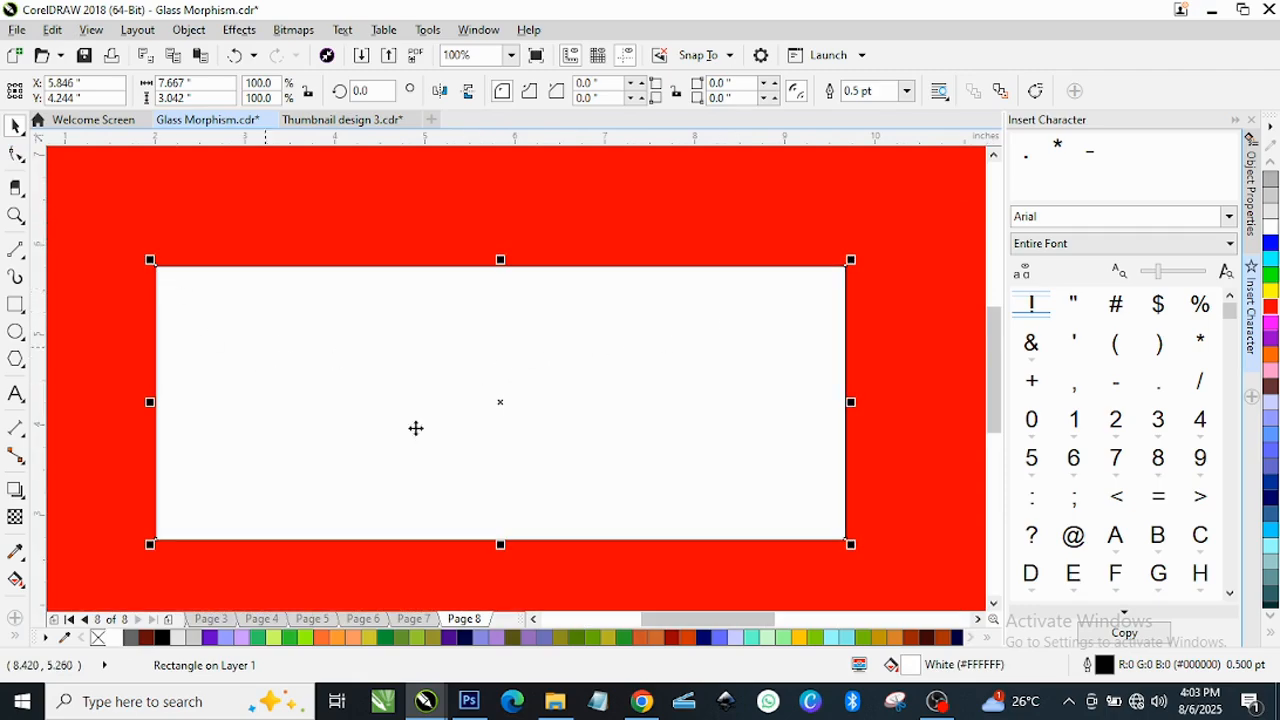
Step: Round all four corners of the white rectangle with the Shape tool to a radius of about 0.81 inches
scroll(146, 282, "up", 2)
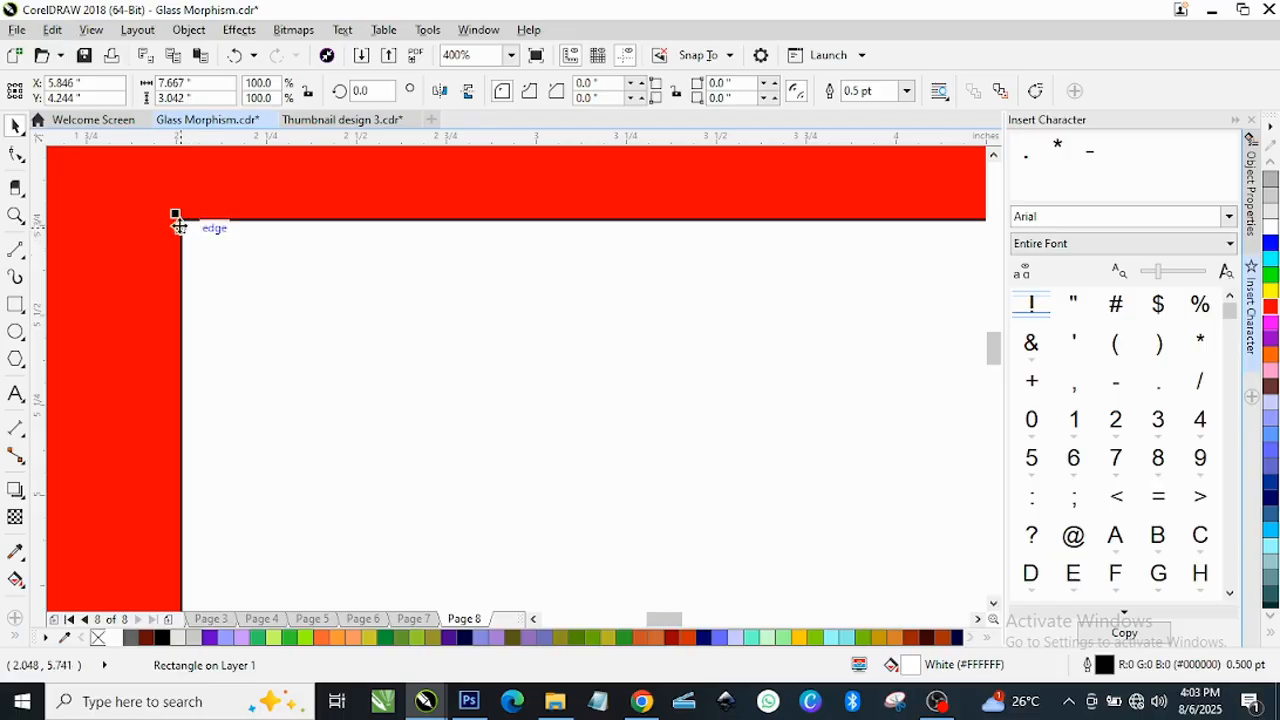
scroll(181, 219, "up", 2)
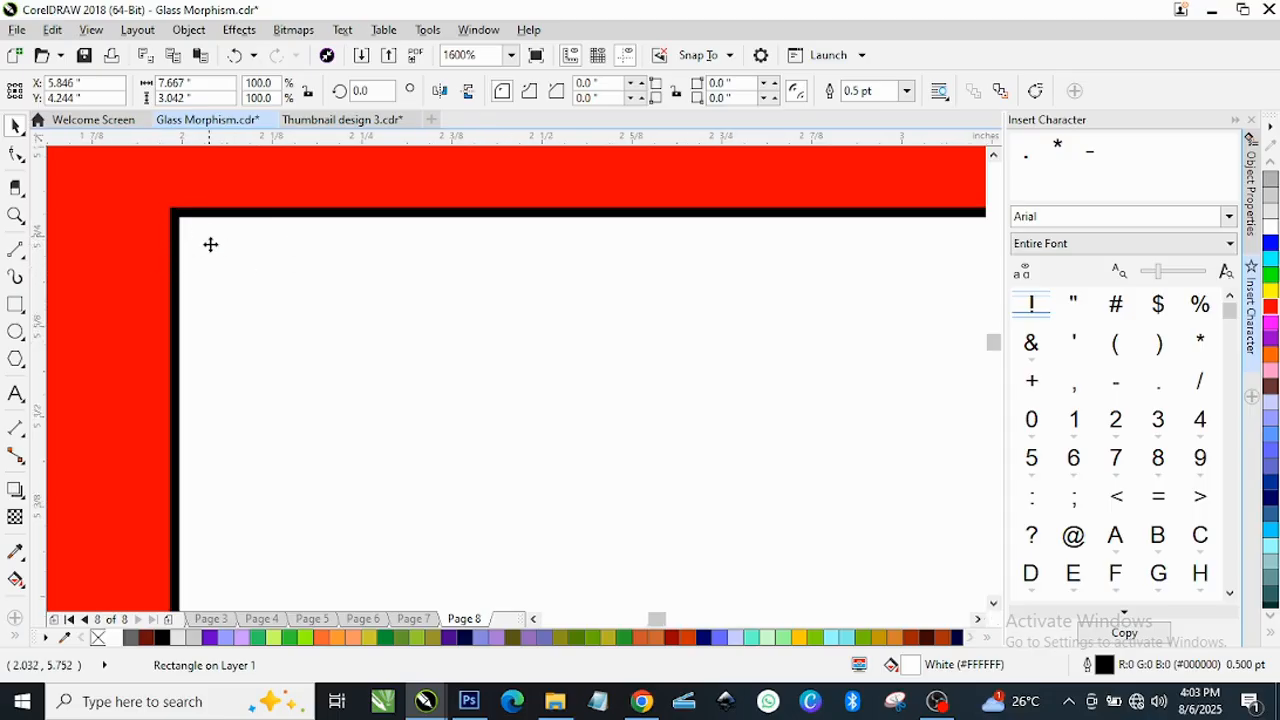
scroll(207, 240, "down", 1)
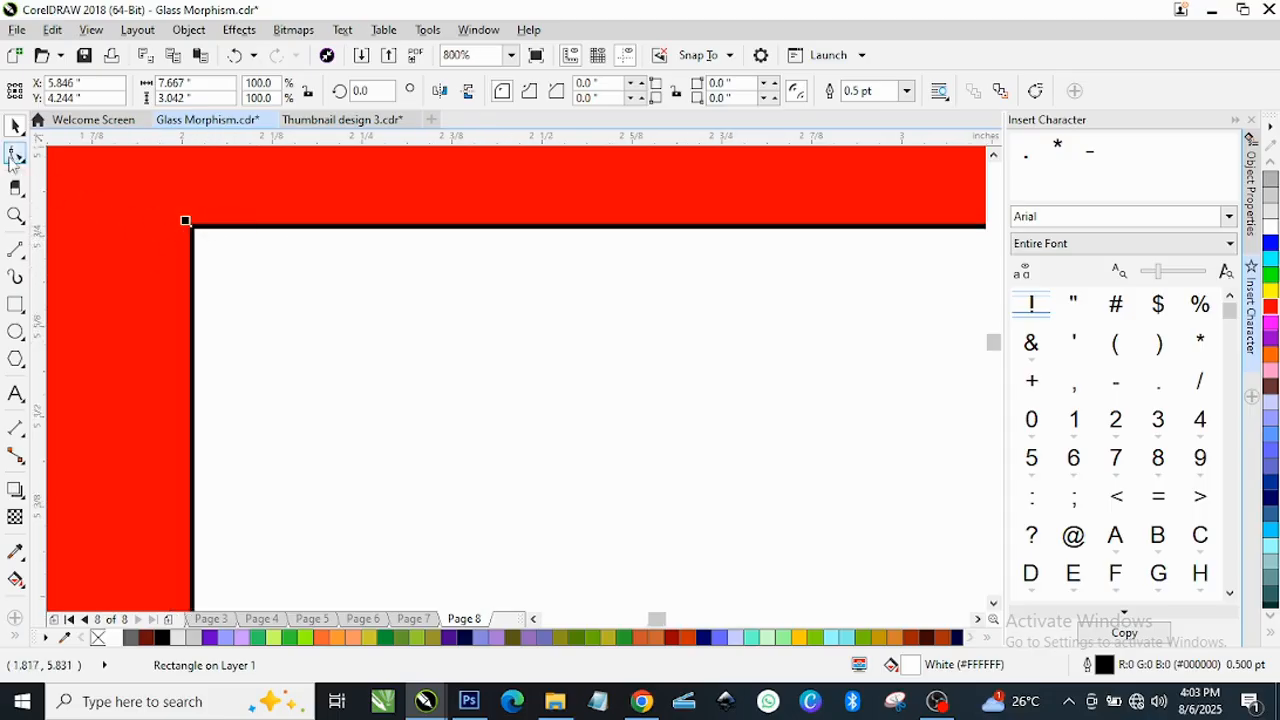
left_click(16, 156)
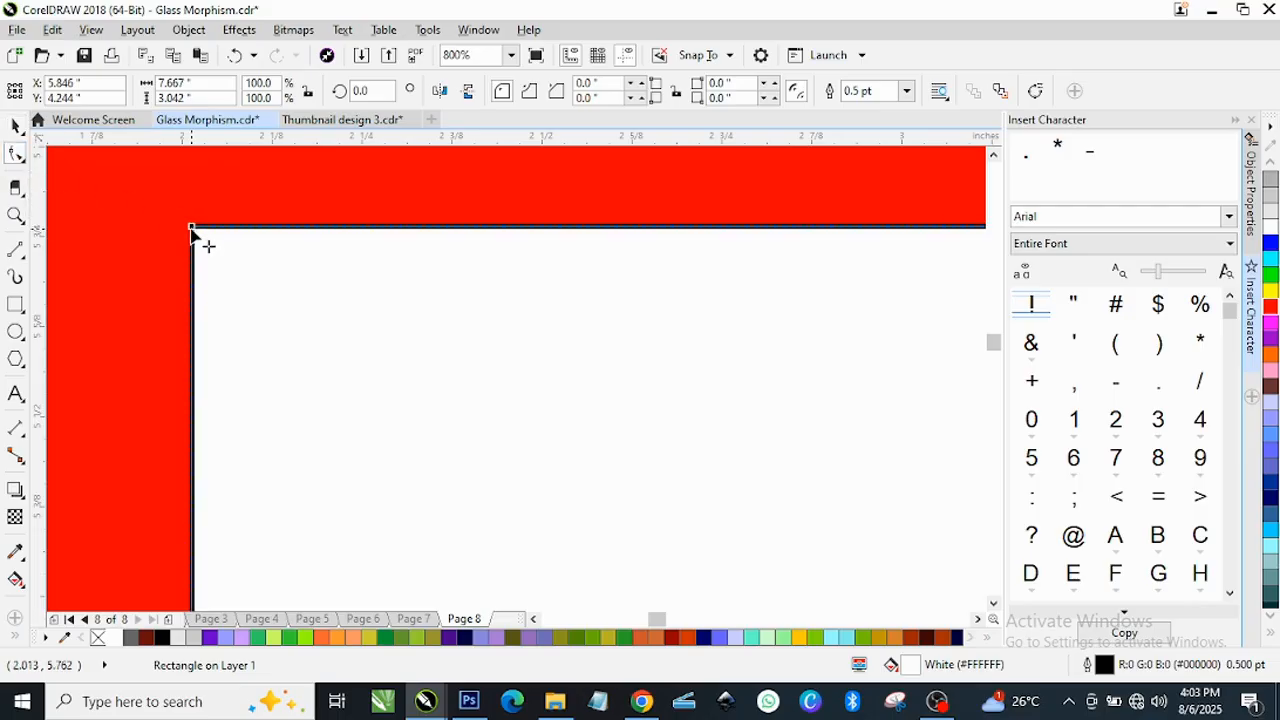
left_click_drag(193, 228, 330, 229)
scroll(300, 258, "down", 2)
scroll(285, 270, "down", 3)
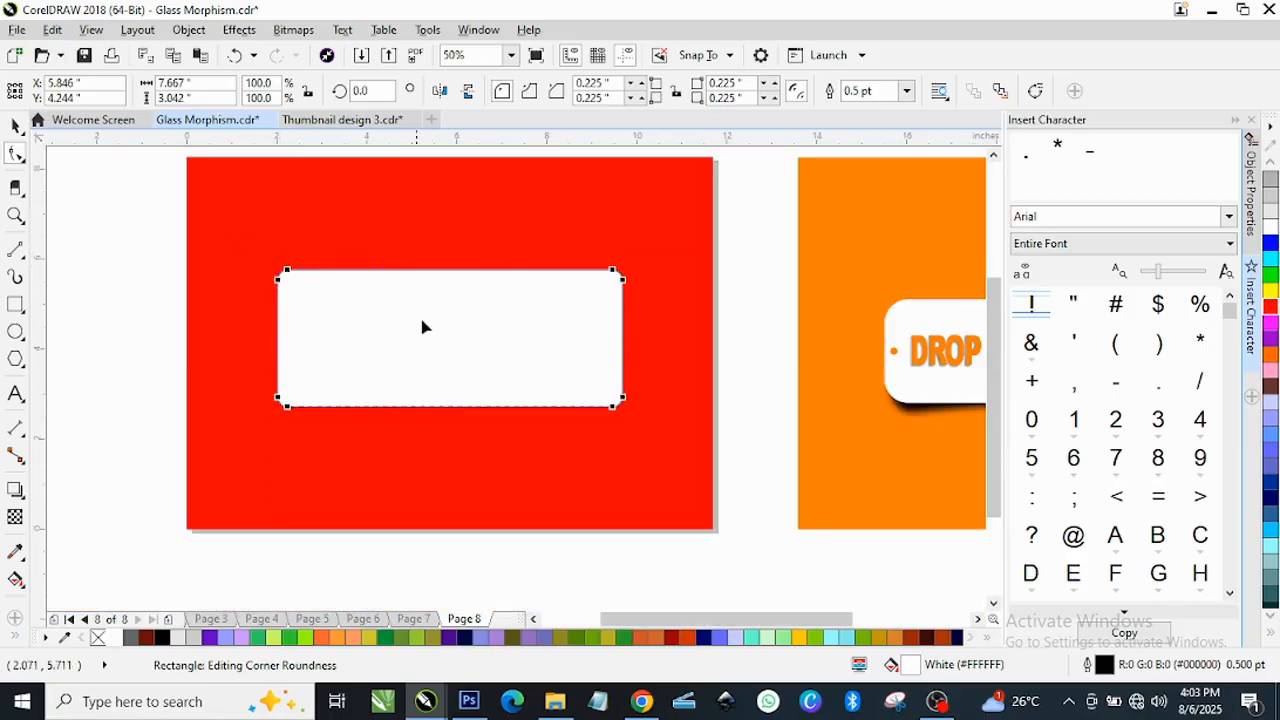
left_click_drag(622, 271, 634, 332)
scroll(637, 297, "up", 2)
scroll(637, 297, "up", 2)
scroll(637, 300, "down", 3)
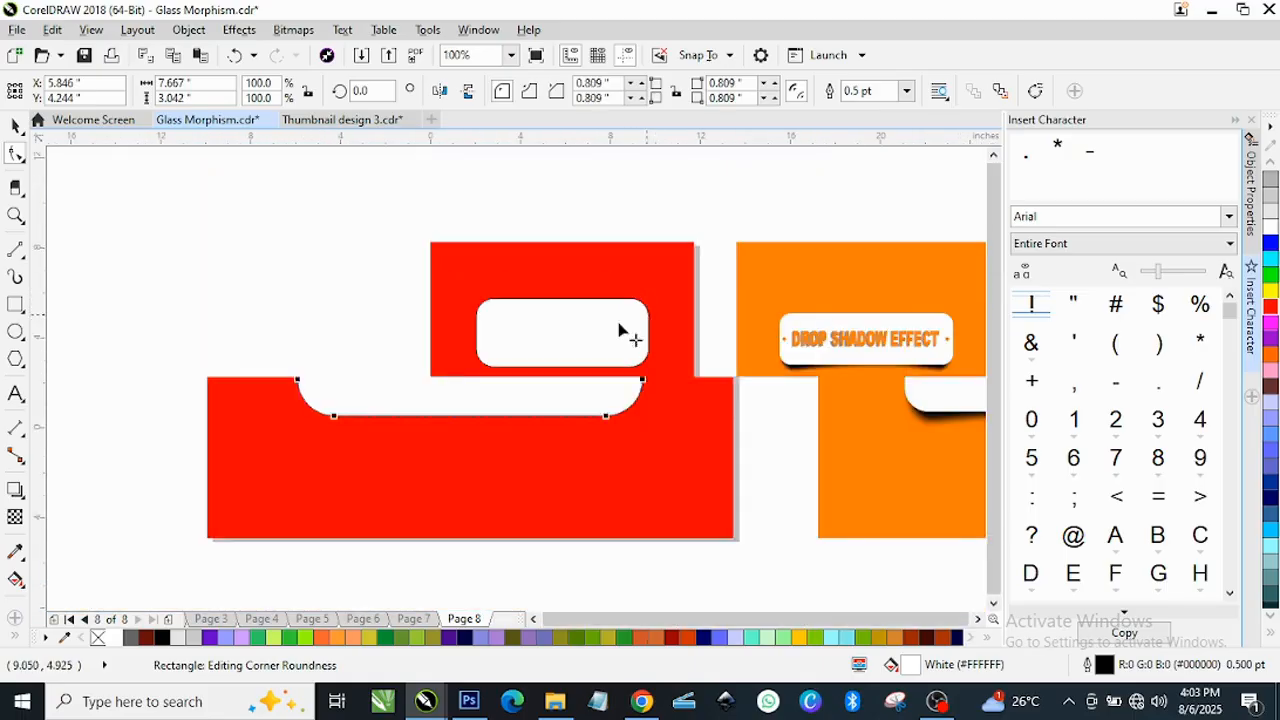
scroll(591, 323, "up", 1)
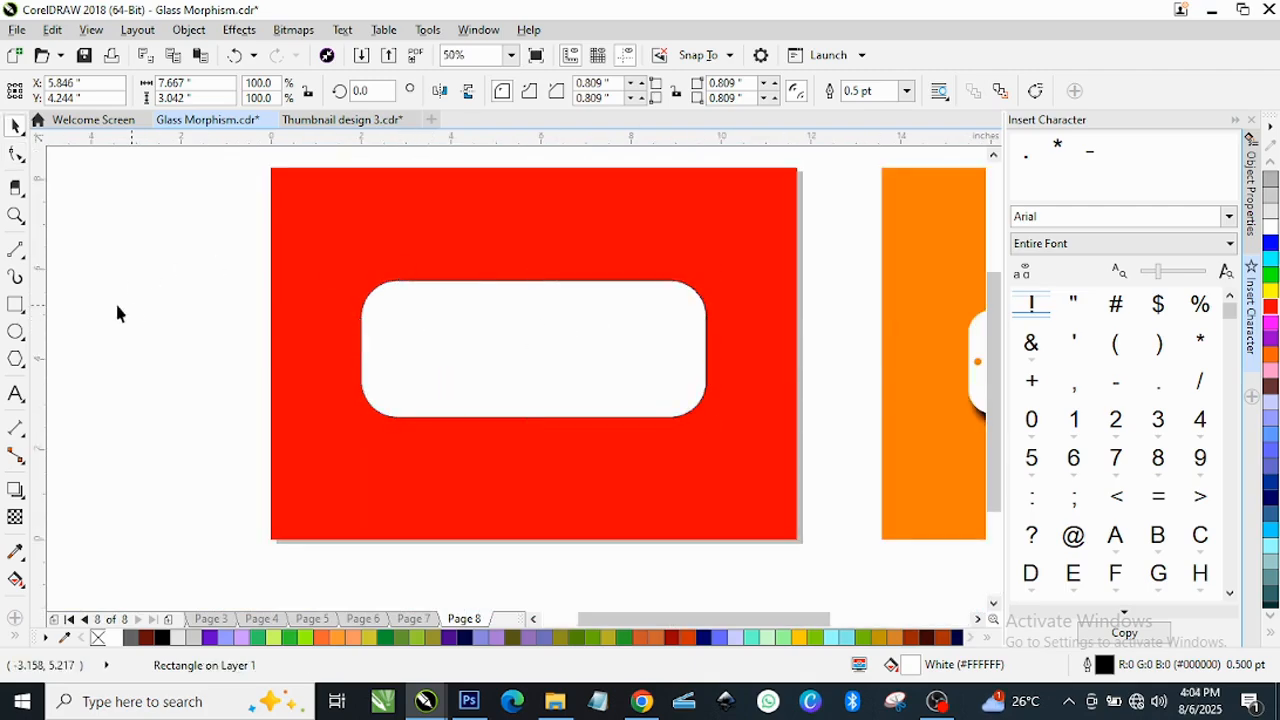
Step: Add the artistic text "DROP SHADOW" in Arial 24 pt inside the white rounded rectangle
left_click(16, 393)
left_click(421, 330)
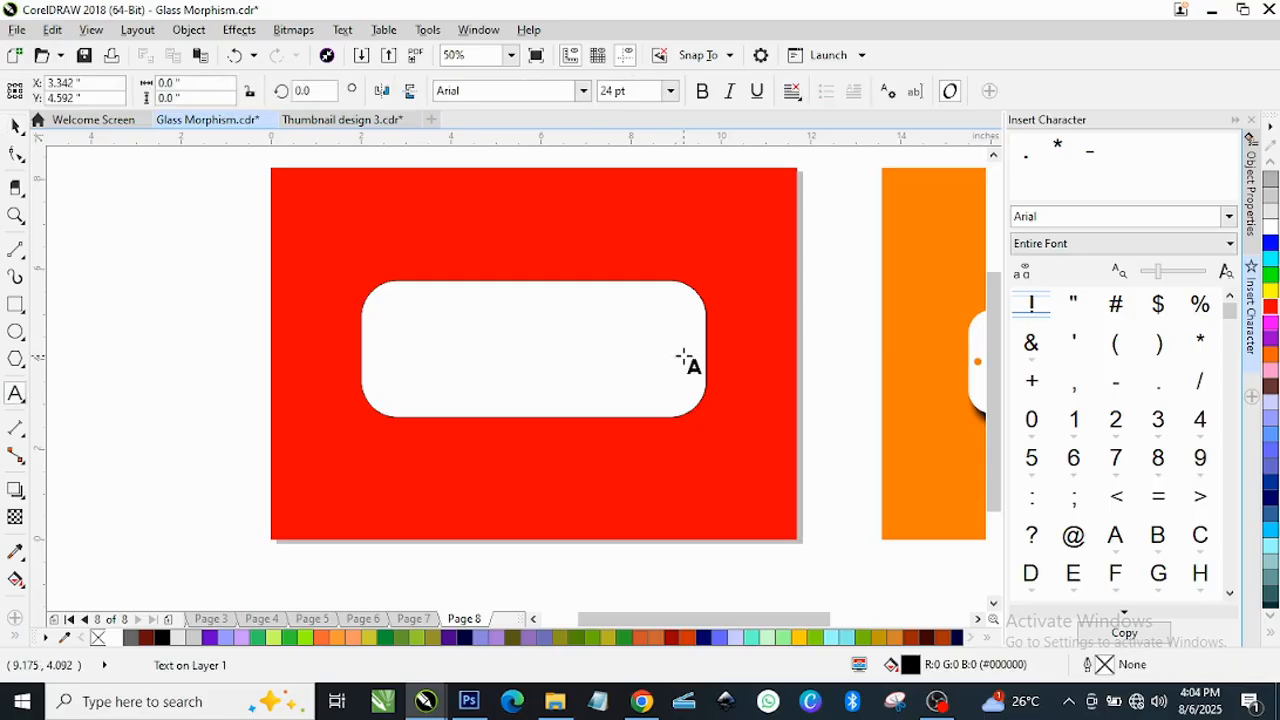
scroll(797, 377, "down", 1)
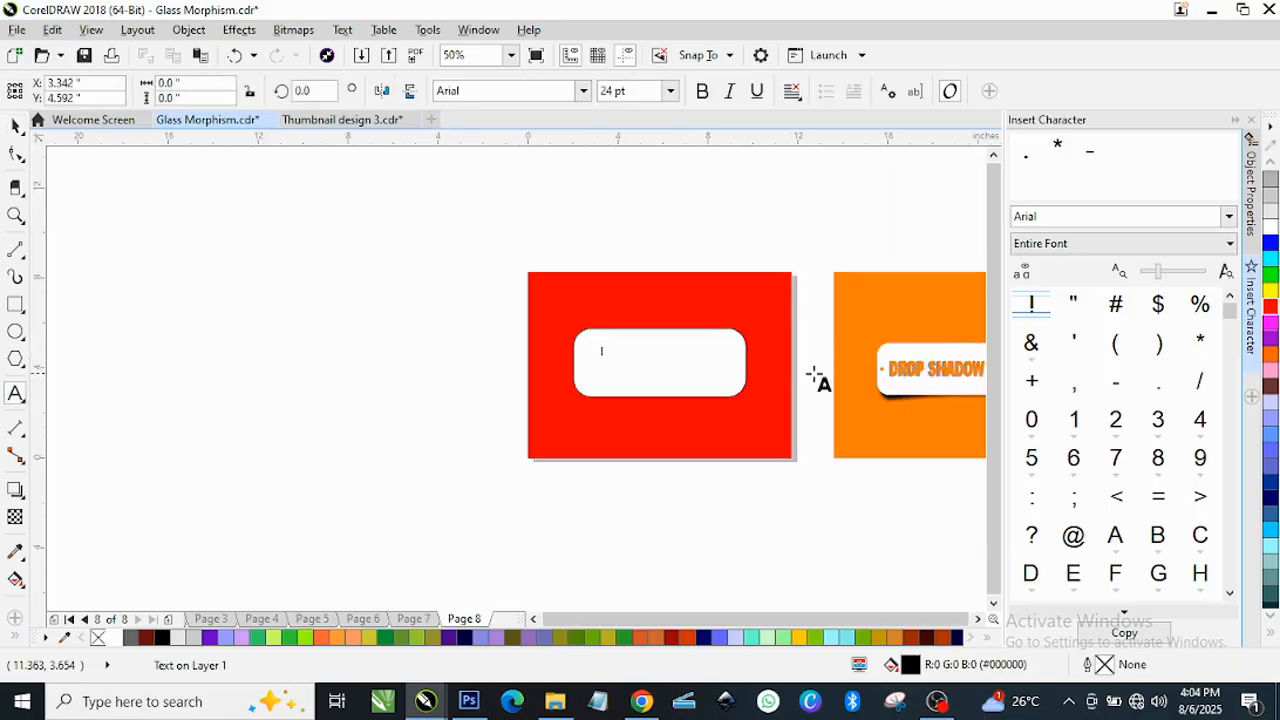
scroll(943, 362, "up", 1)
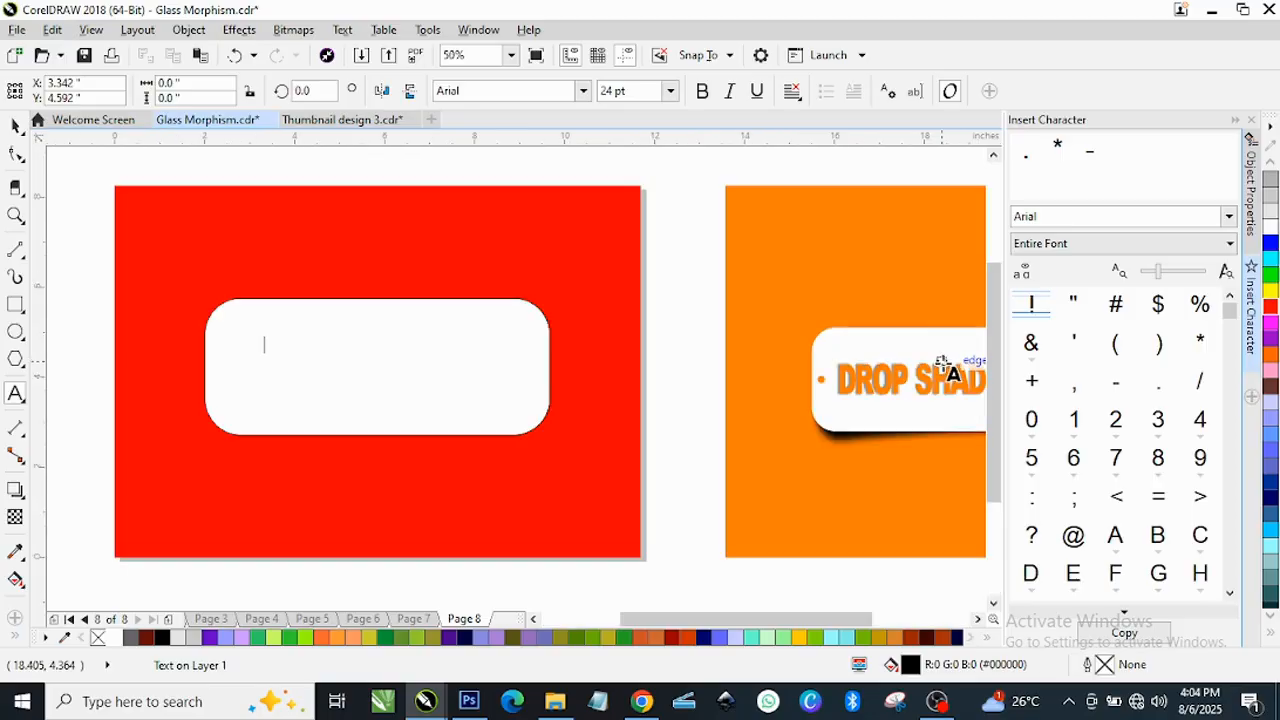
type("DR")
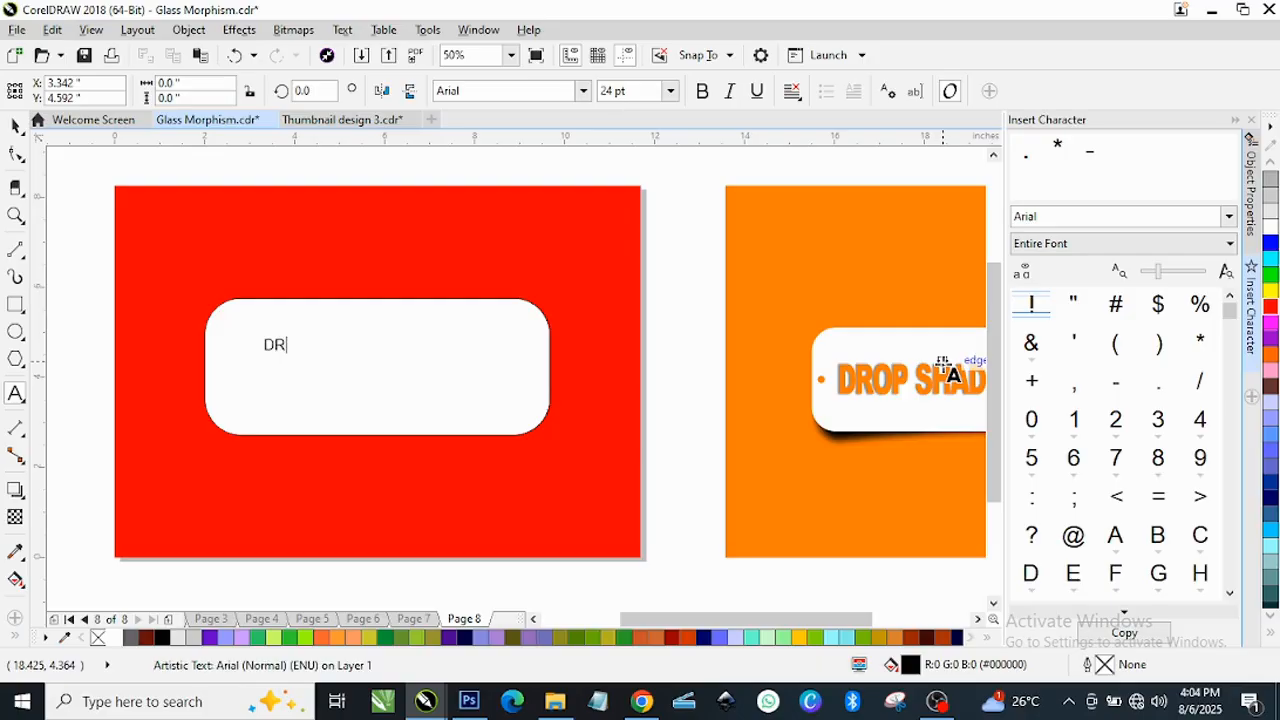
type("O")
type("P SHA")
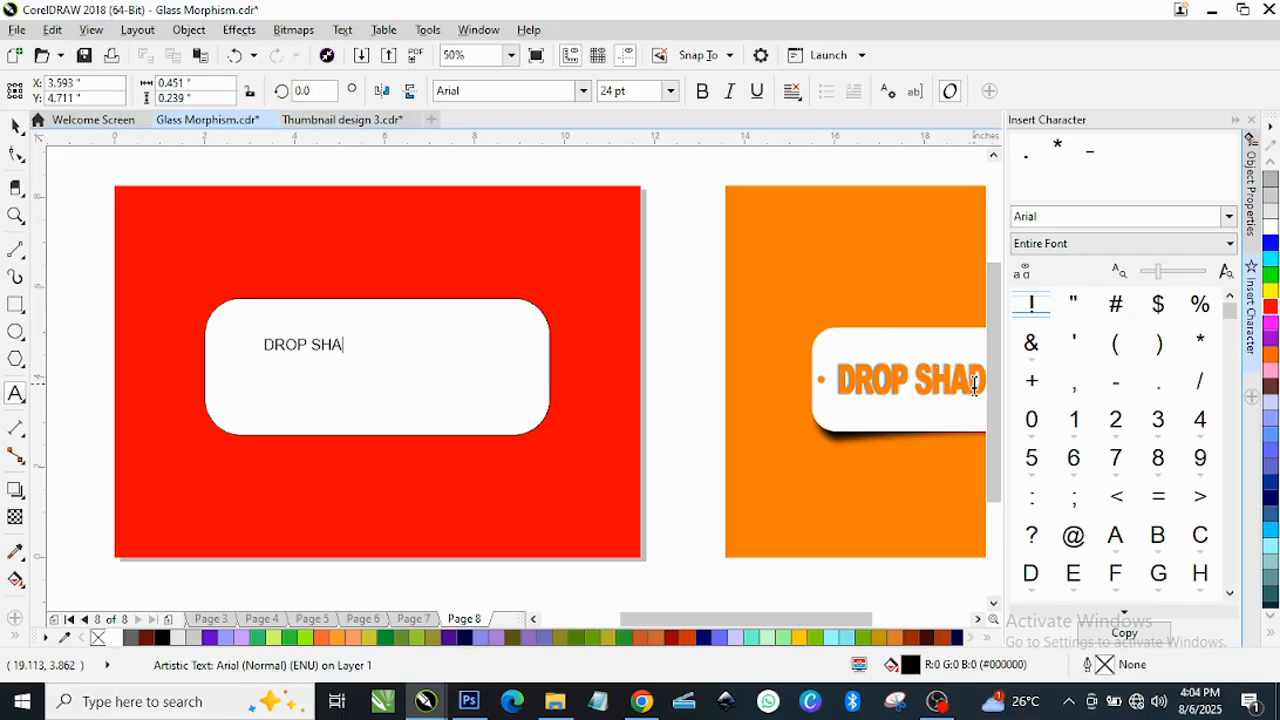
type("DOW")
key("Escape")
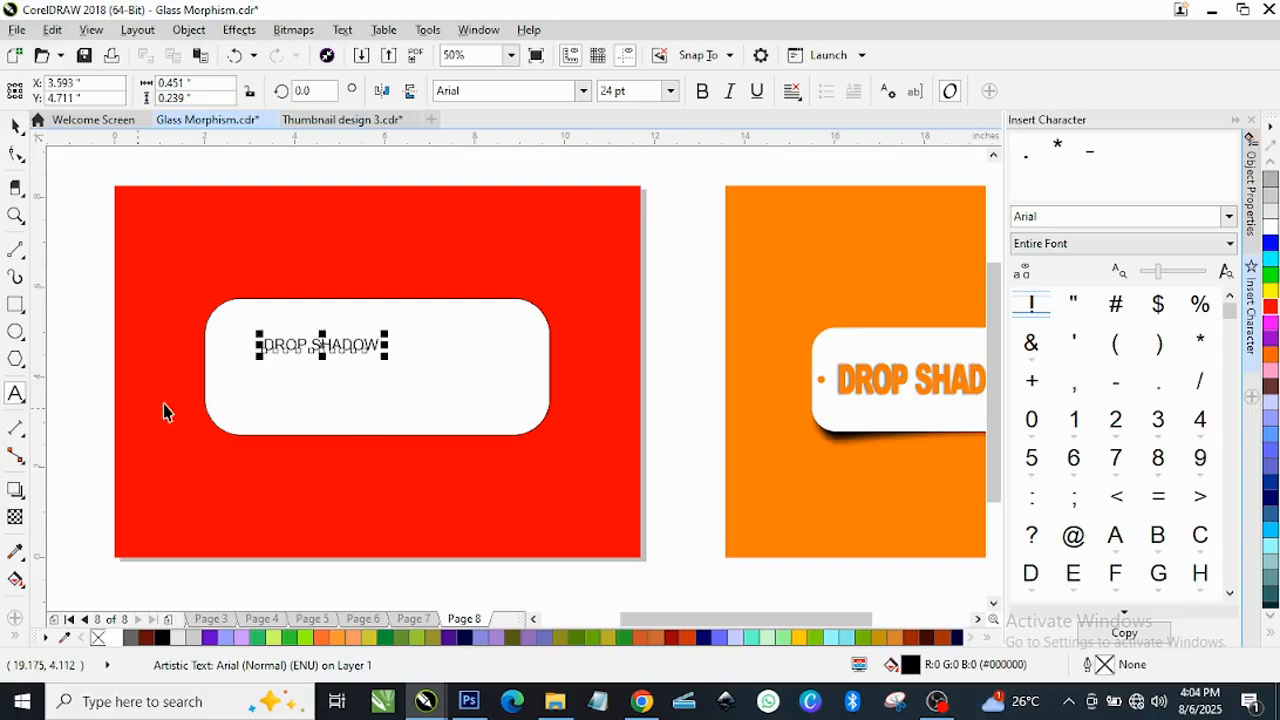
Step: Enlarge the "DROP SHADOW" text proportionally to about 50 pt within the white rounded rectangle
scroll(335, 408, "down", 1)
key("space")
scroll(349, 394, "up", 1)
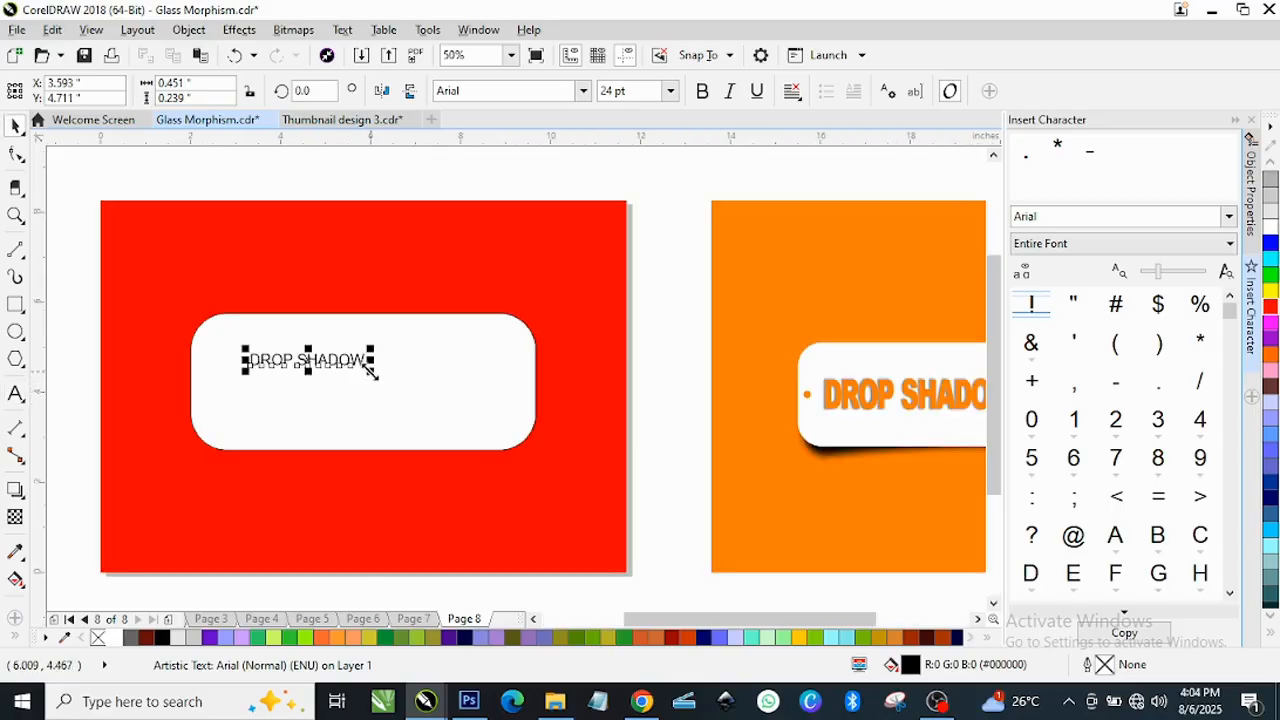
left_click_drag(370, 370, 483, 380)
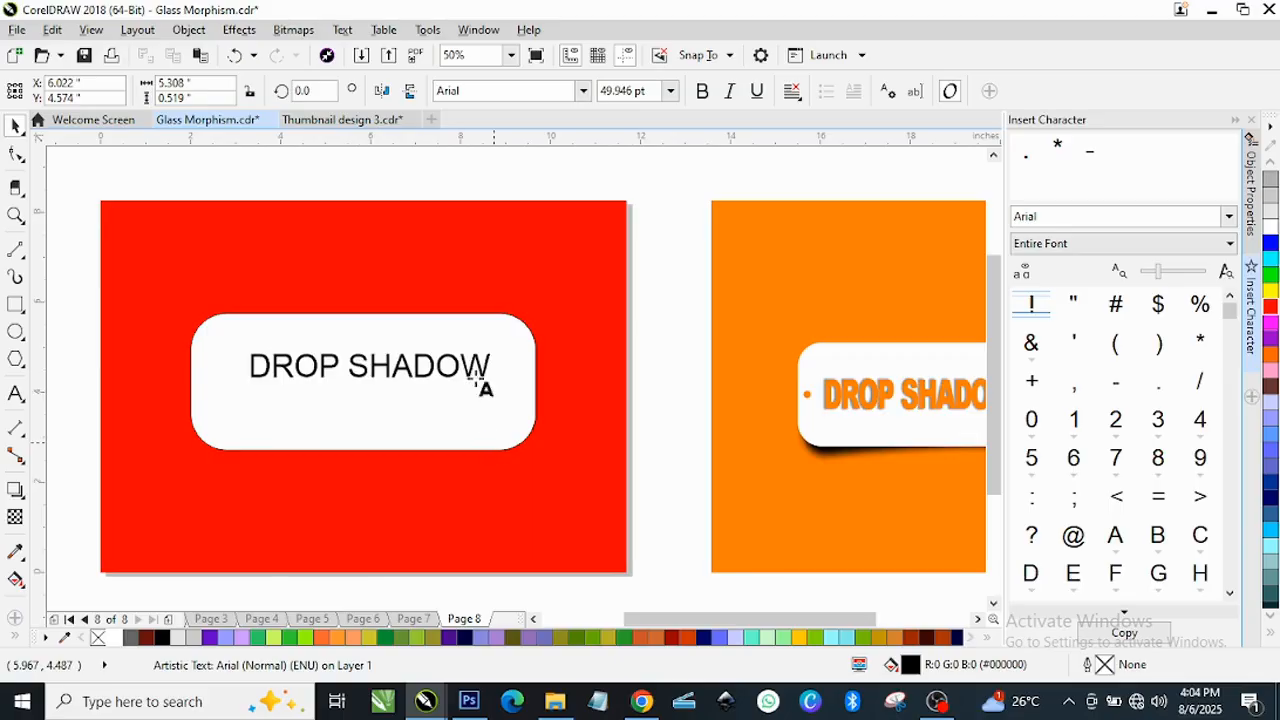
Step: Change the "DROP SHADOW" text's font to Arial Black and centre it within the white rounded rectangle
left_click(583, 91)
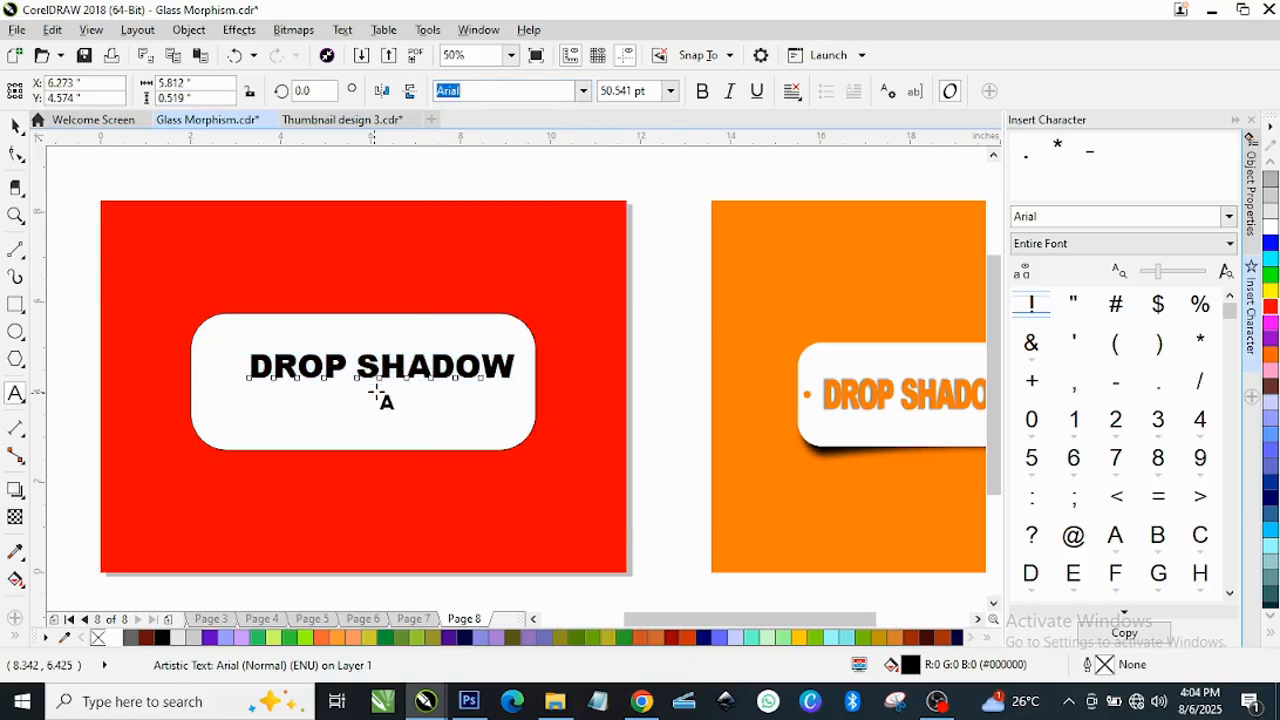
key("ctrl+space")
left_click(383, 429, "shift")
key("c")
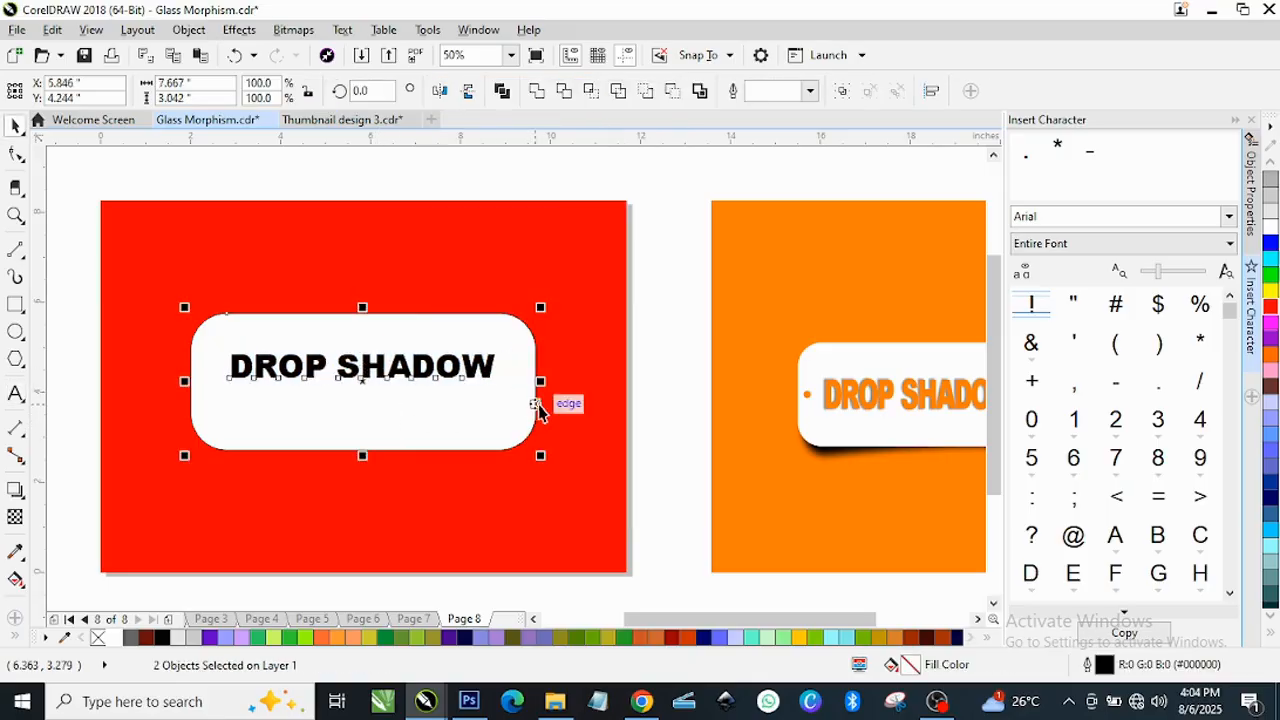
left_click(535, 404)
left_click(568, 223)
scroll(339, 376, "up", 1)
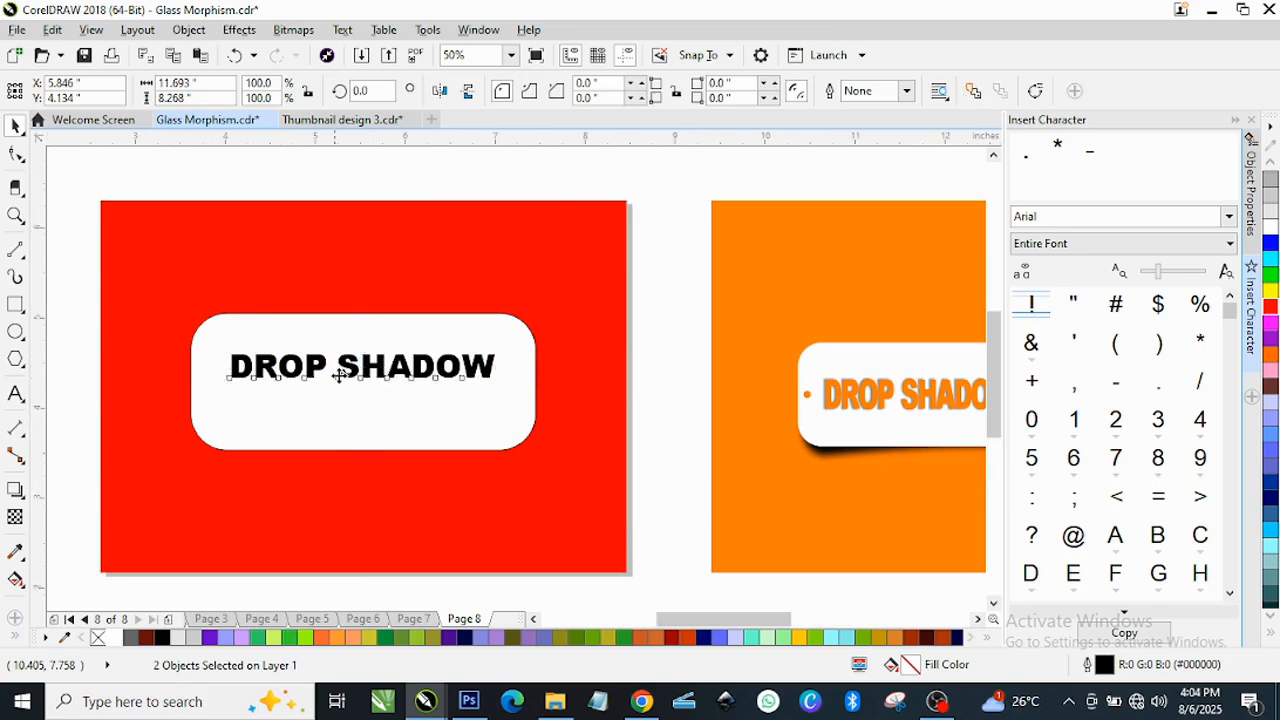
left_click_drag(383, 363, 390, 395)
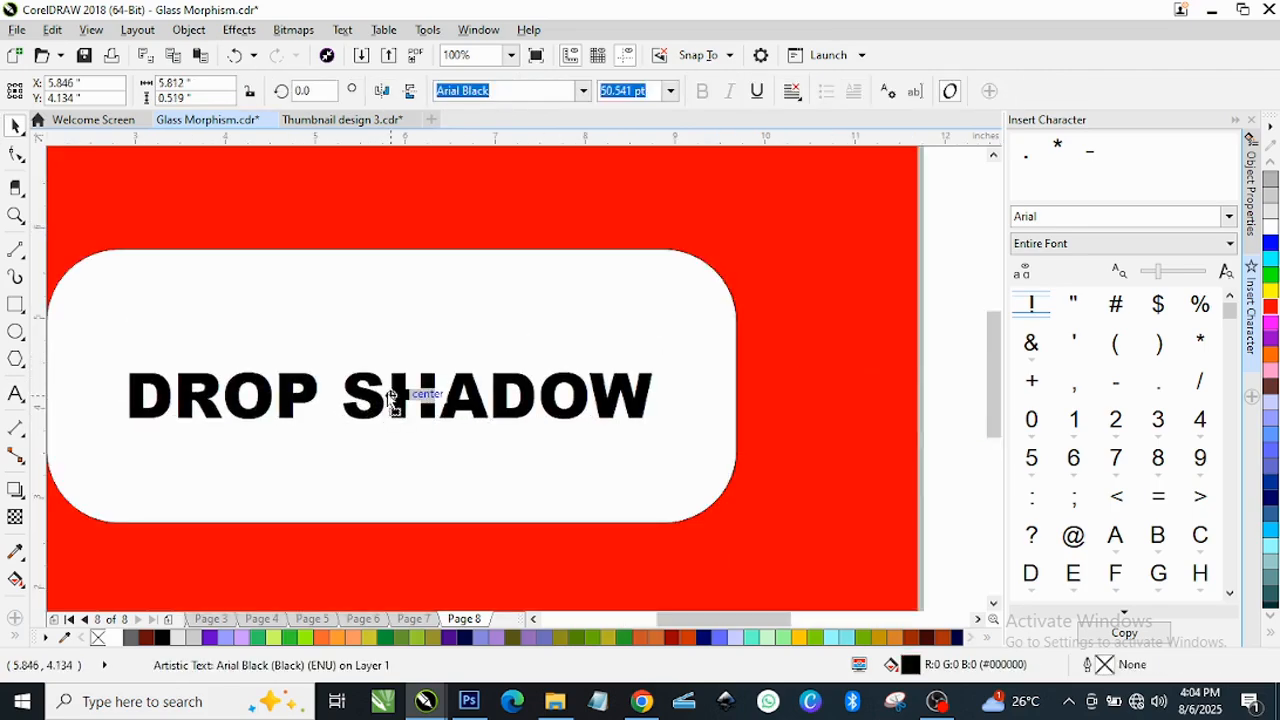
Step: Enlarge and stretch the "DROP SHADOW" text to about 6.26 by 0.79 inches and shift it slightly upward in the white rectangle
left_click_drag(663, 364, 683, 349)
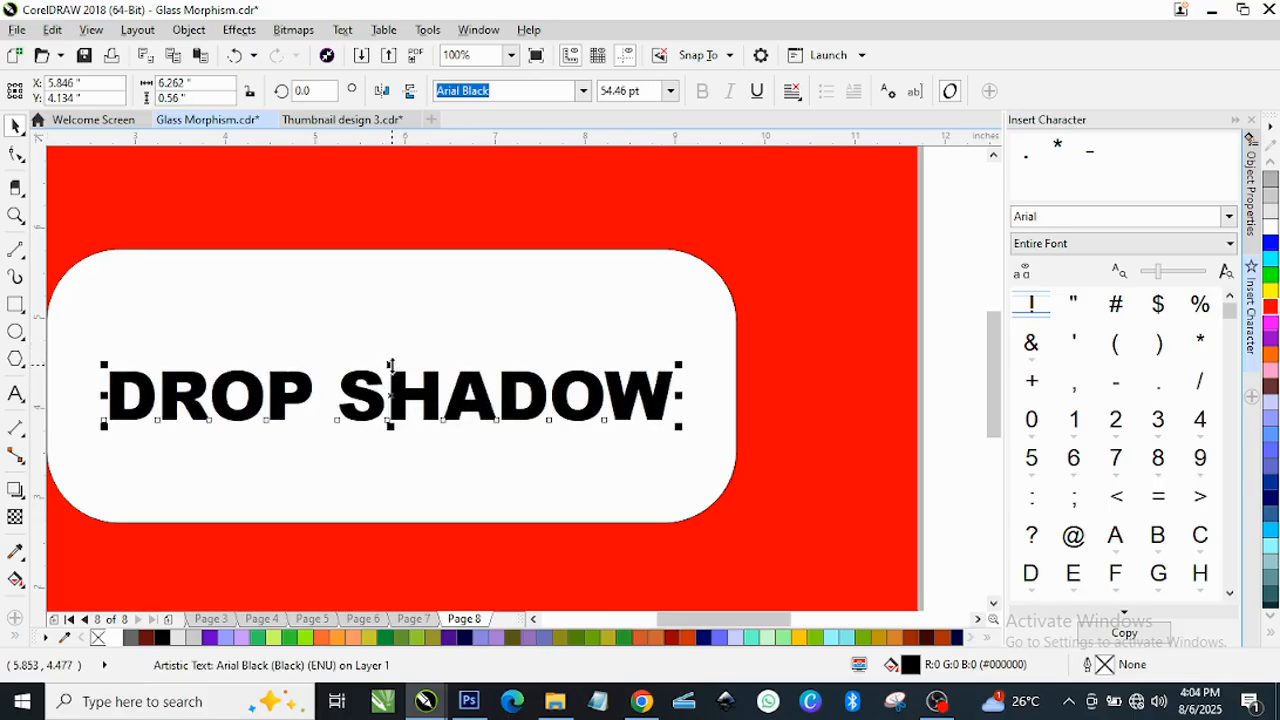
left_click_drag(391, 363, 398, 353)
key("F8")
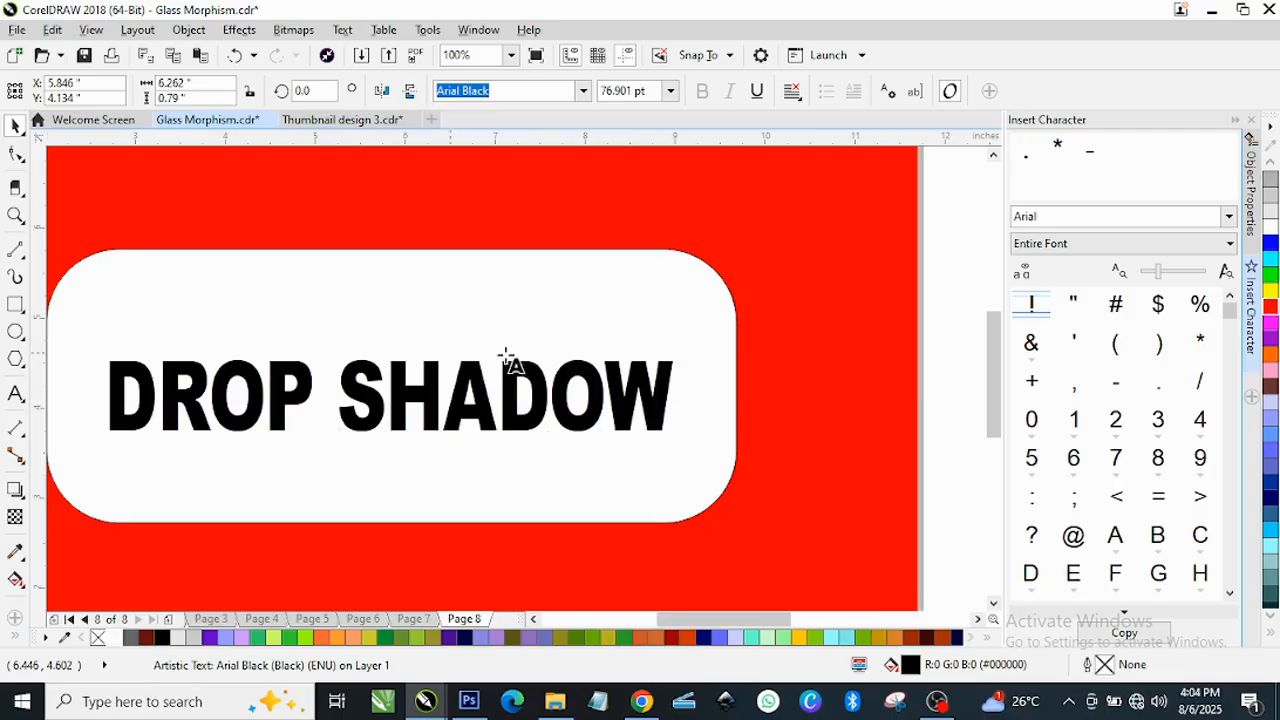
scroll(571, 371, "down", 1)
key("ctrl+space")
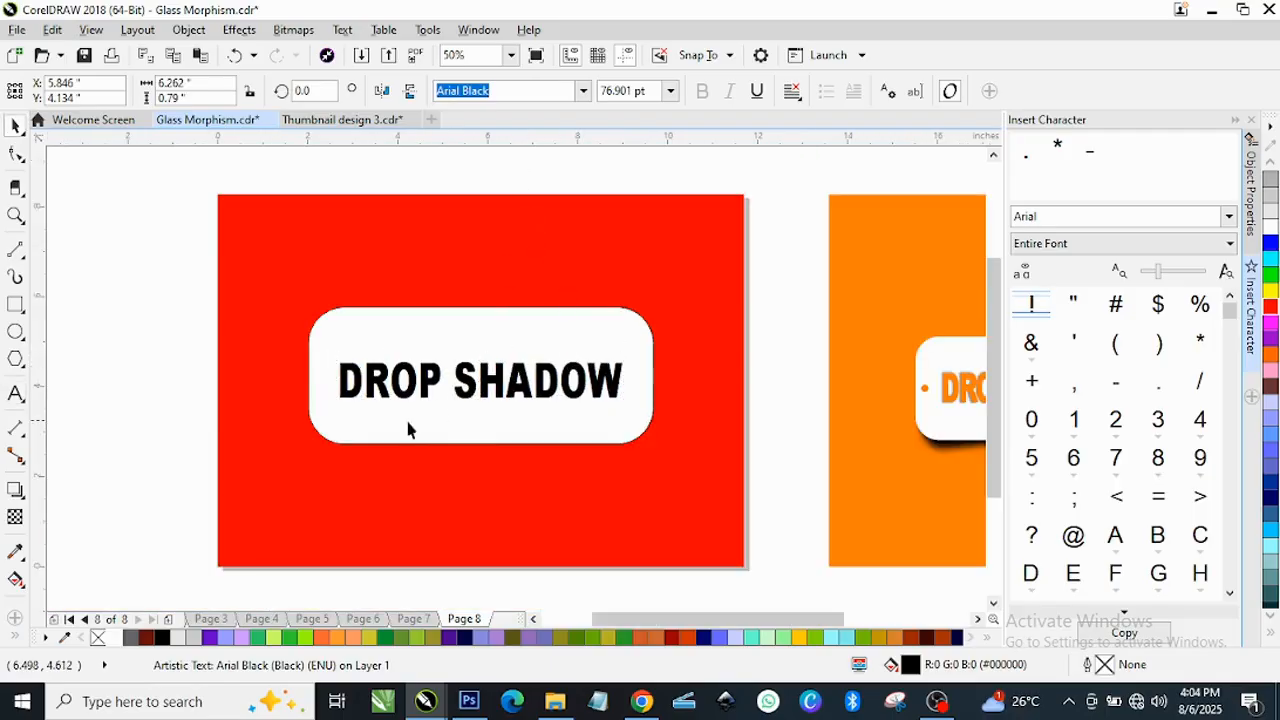
key("Escape")
scroll(490, 395, "up", 1)
left_click(500, 390)
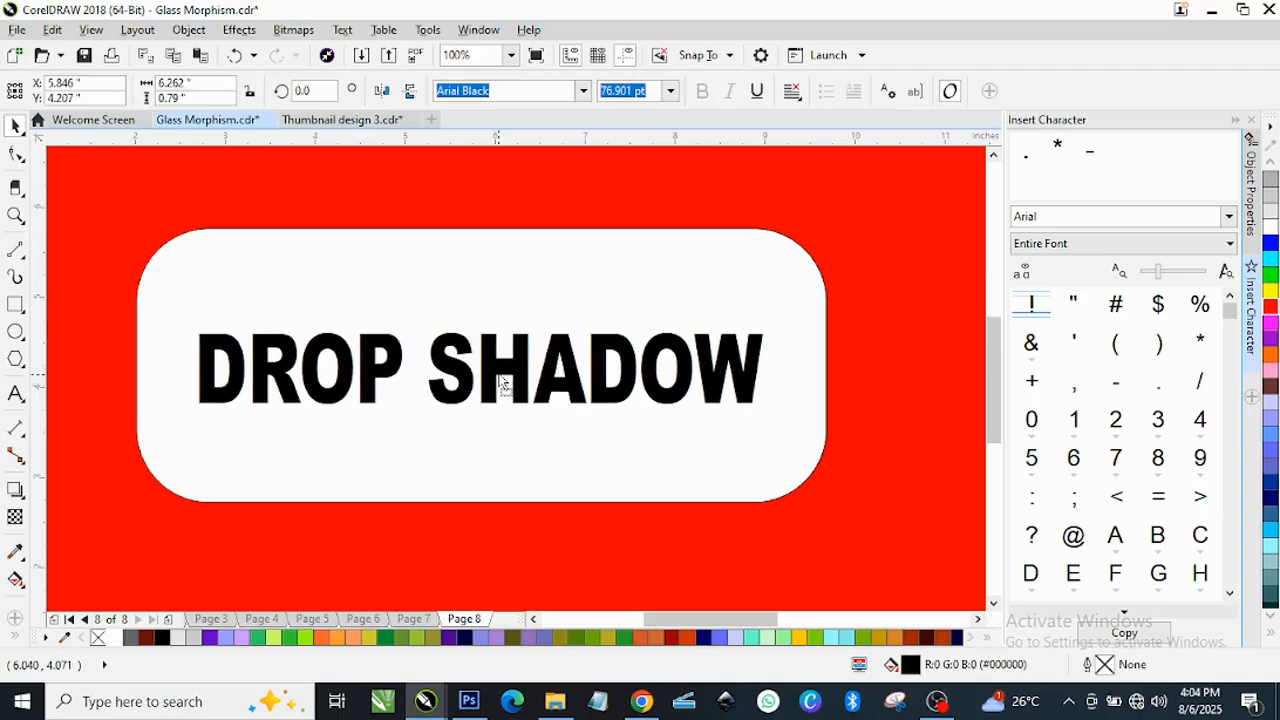
Step: Remove the white rounded rectangle's outline by setting its outline width to None
left_click(560, 233)
scroll(545, 235, "up", 4)
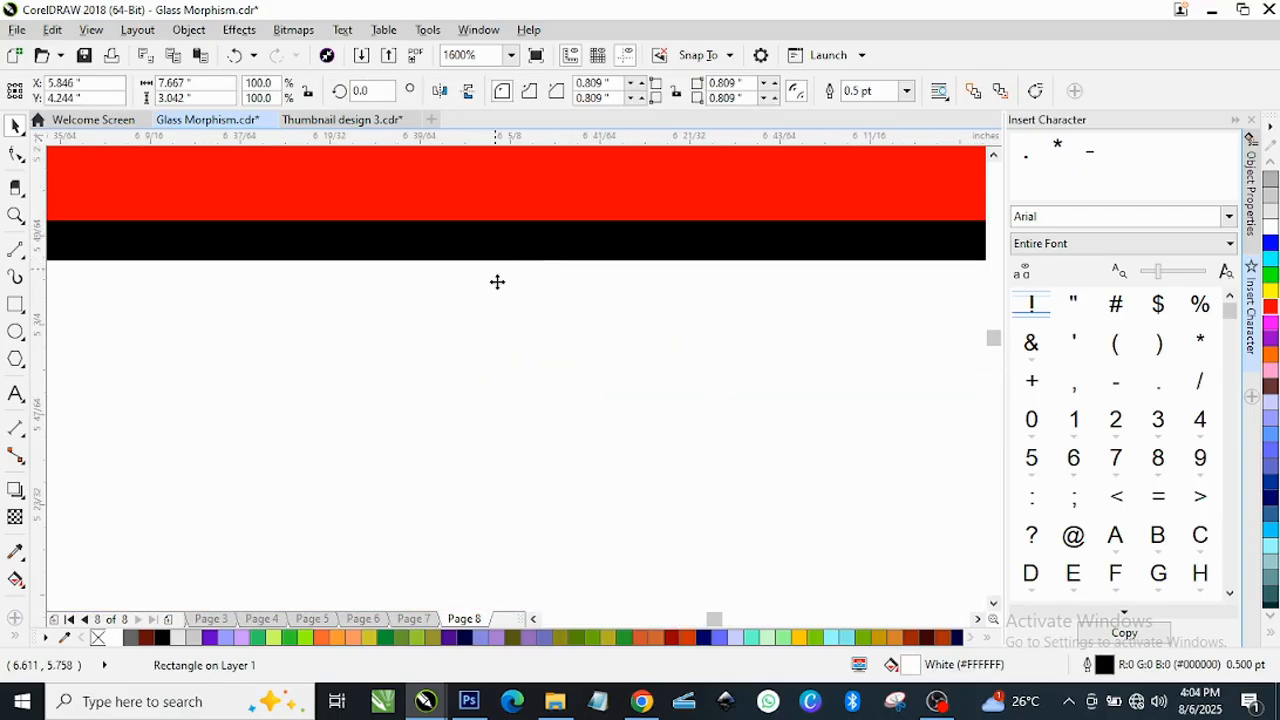
scroll(515, 262, "up", 1)
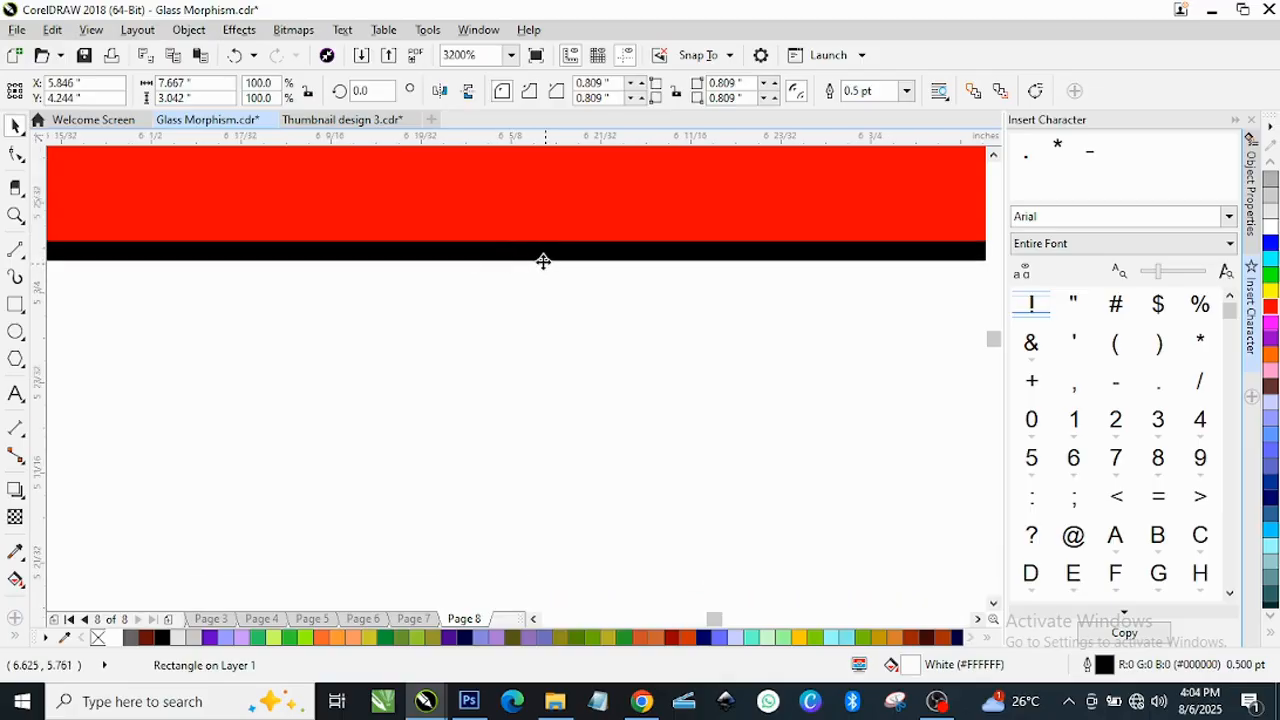
double_click(1104, 666)
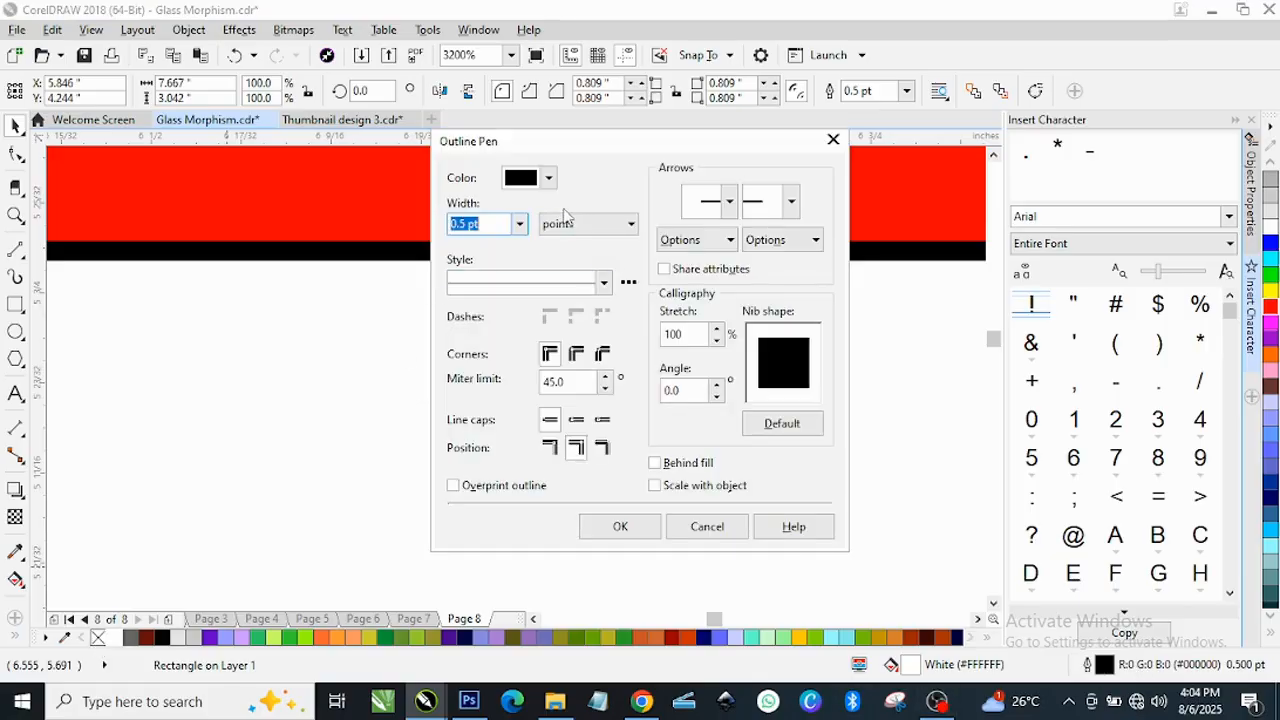
left_click(519, 226)
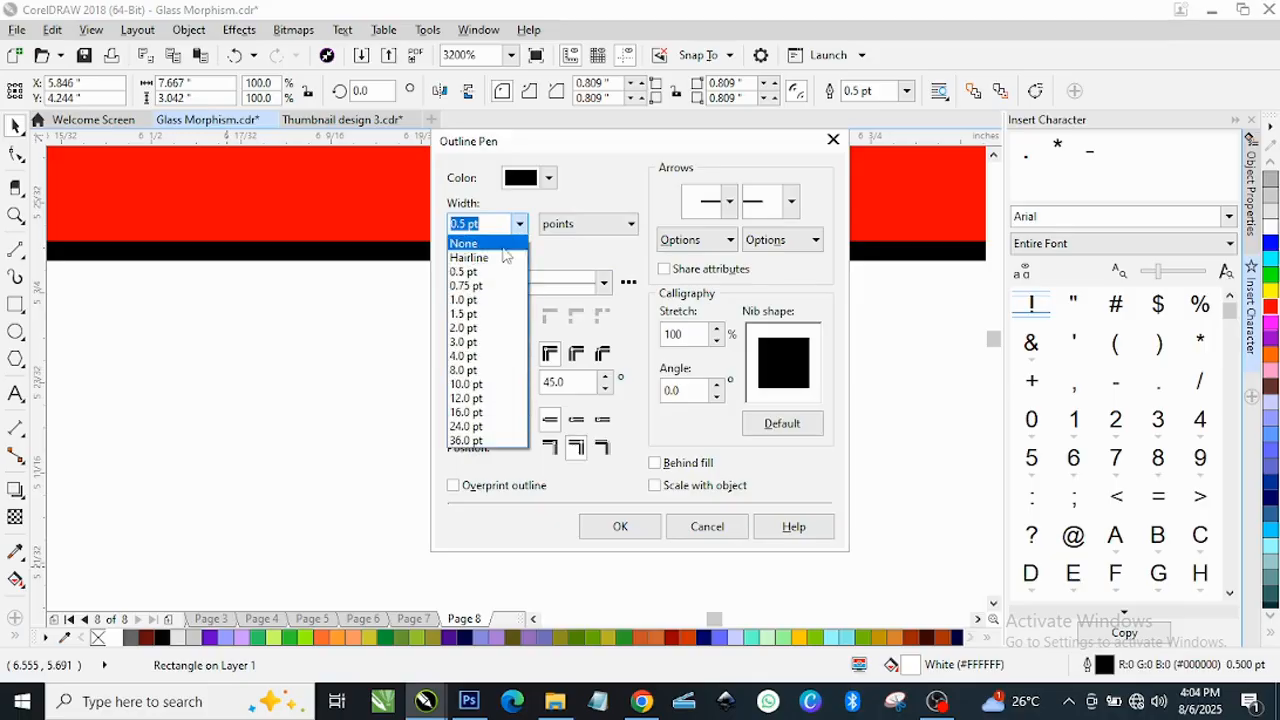
left_click(477, 245)
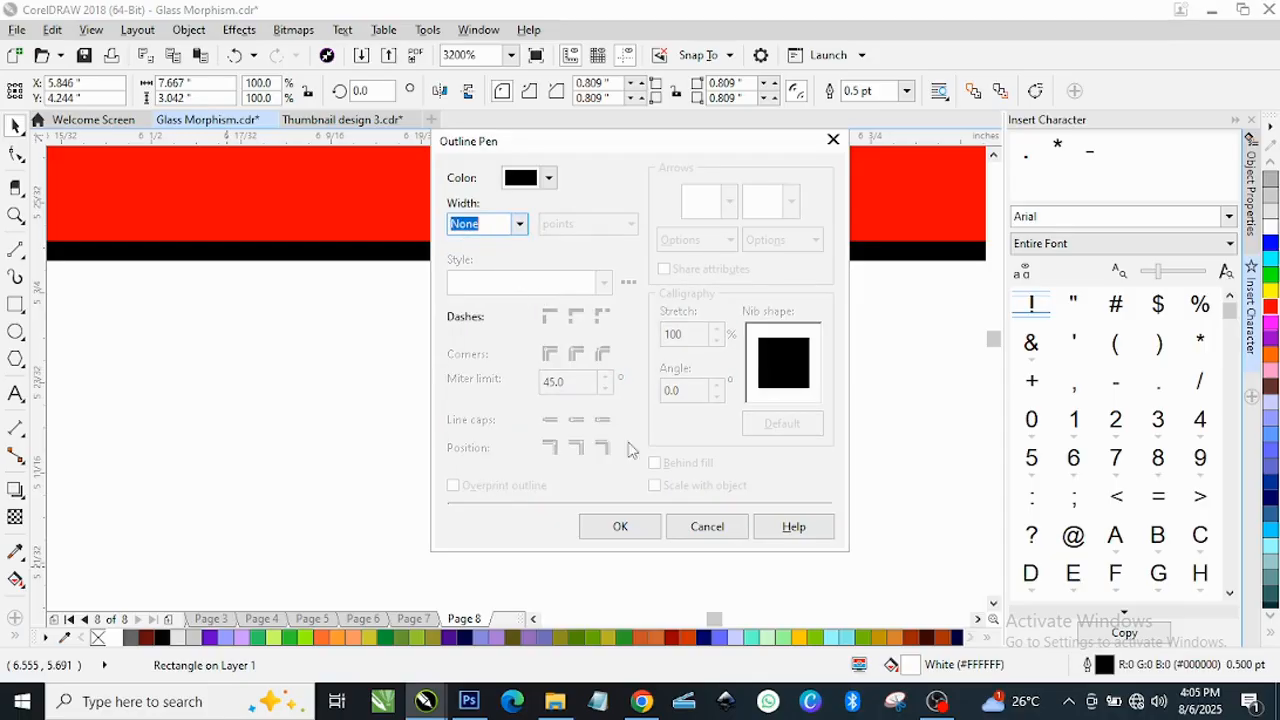
left_click(618, 525)
Step: Copy the white rounded rectangle and paste the duplicate in place
key("F8")
scroll(540, 300, "down", 4)
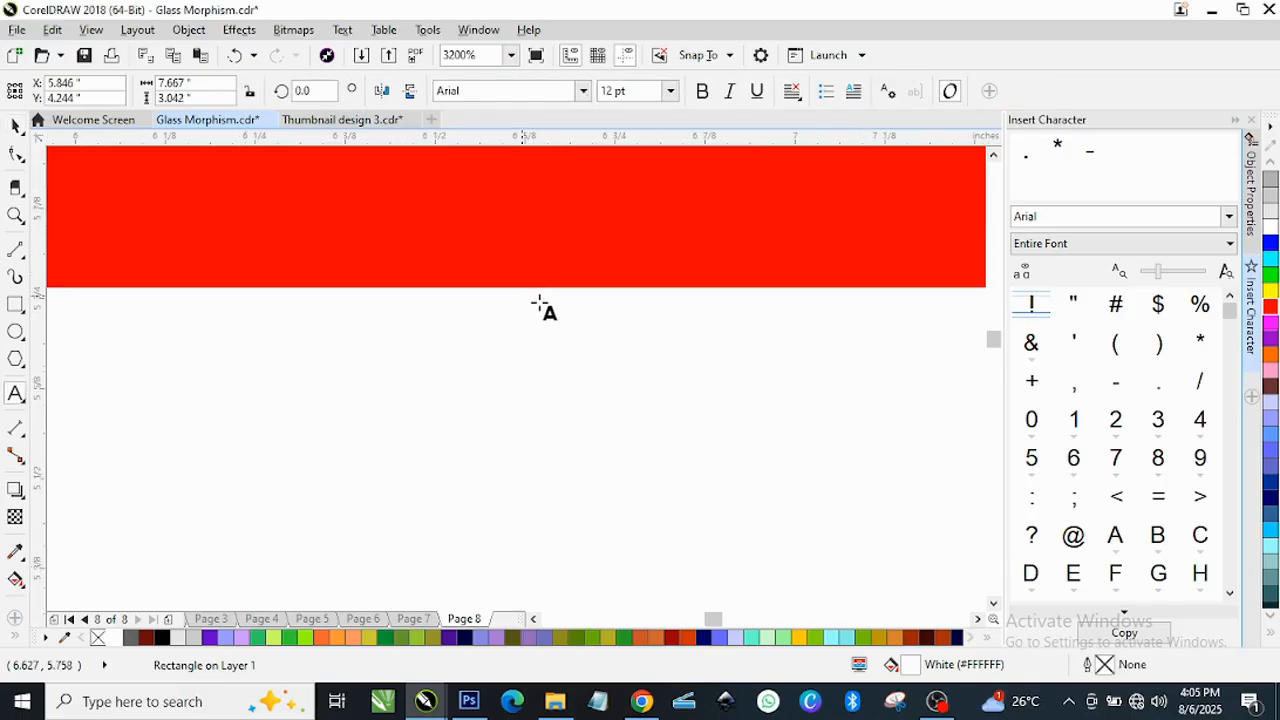
scroll(564, 362, "down", 3)
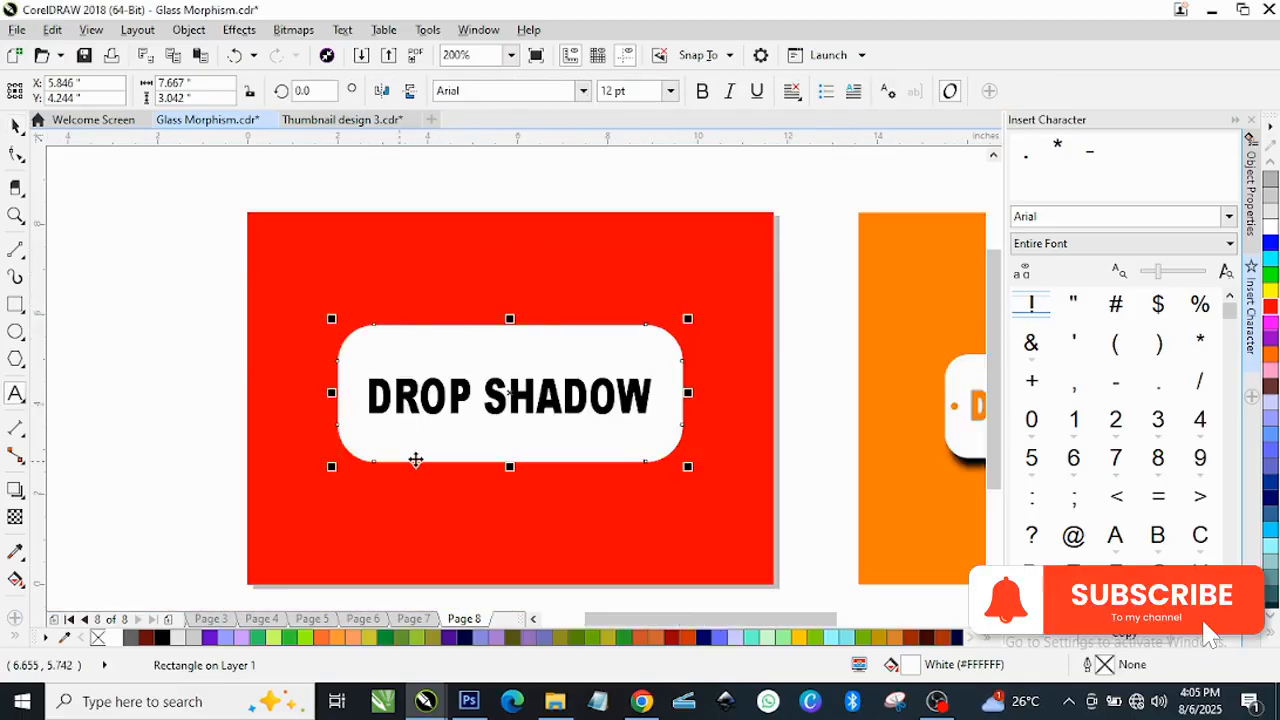
scroll(452, 449, "up", 3)
key("ctrl+space")
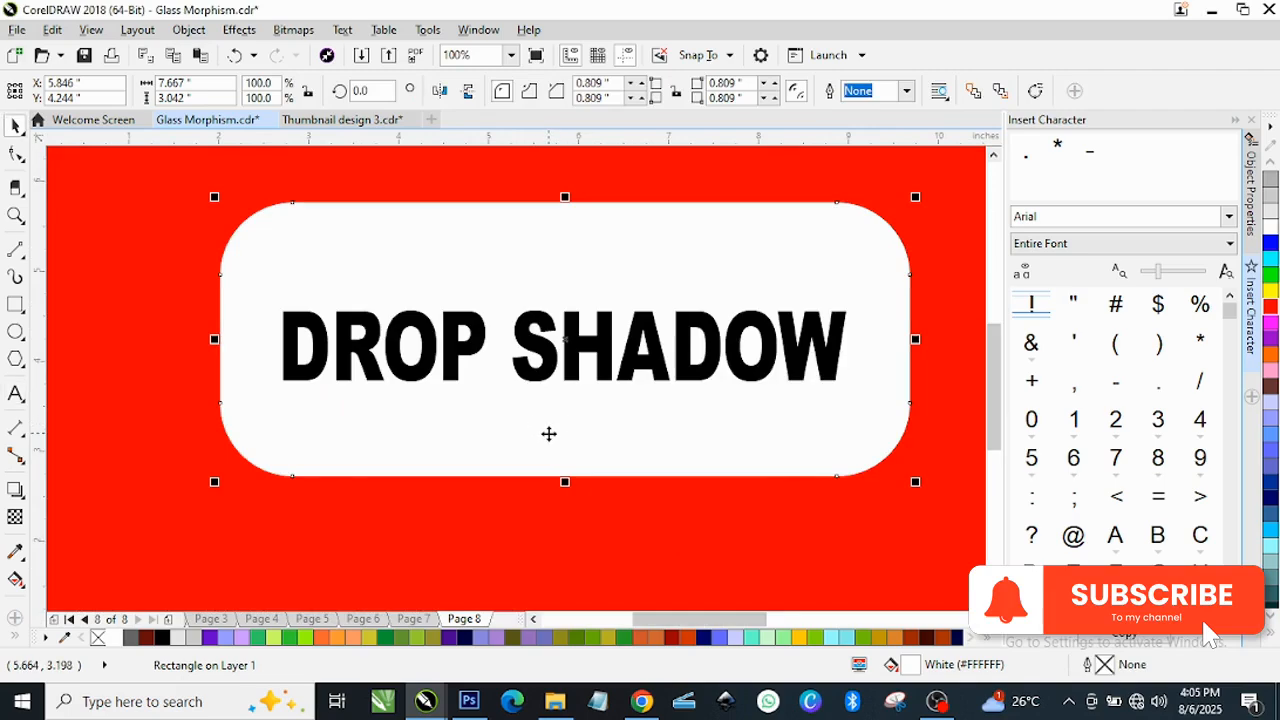
right_click(548, 433)
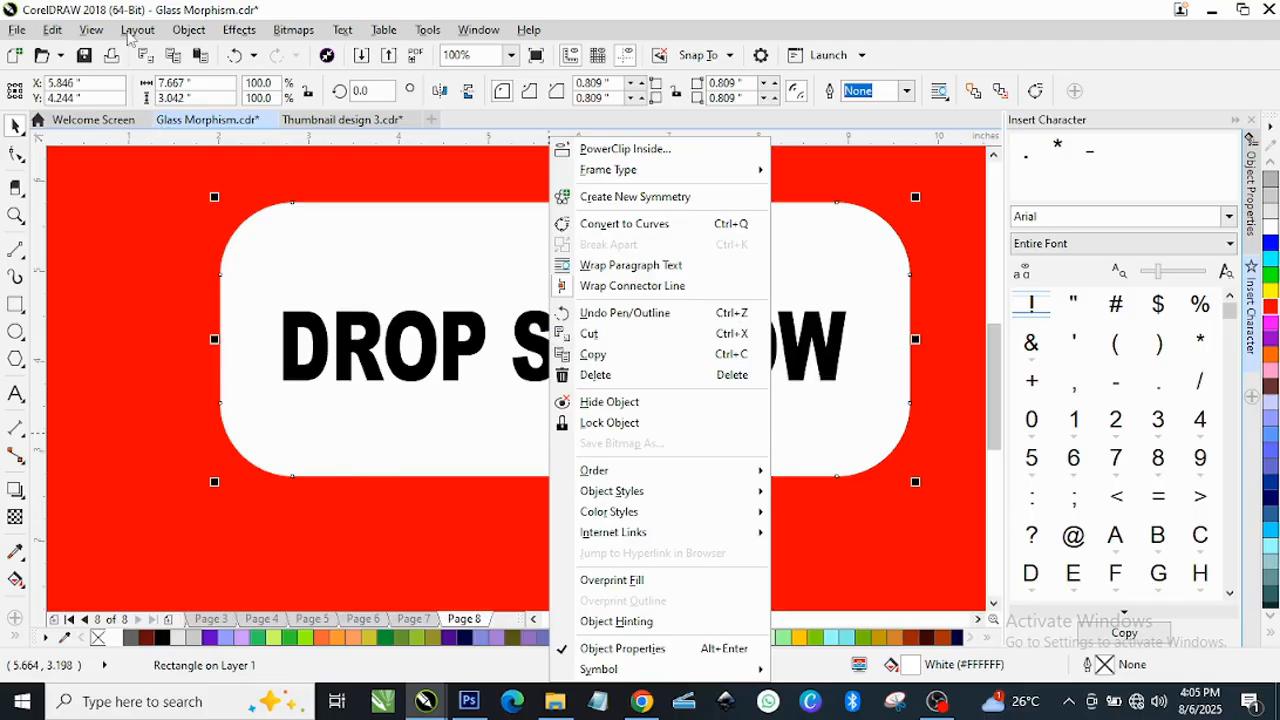
left_click(92, 32)
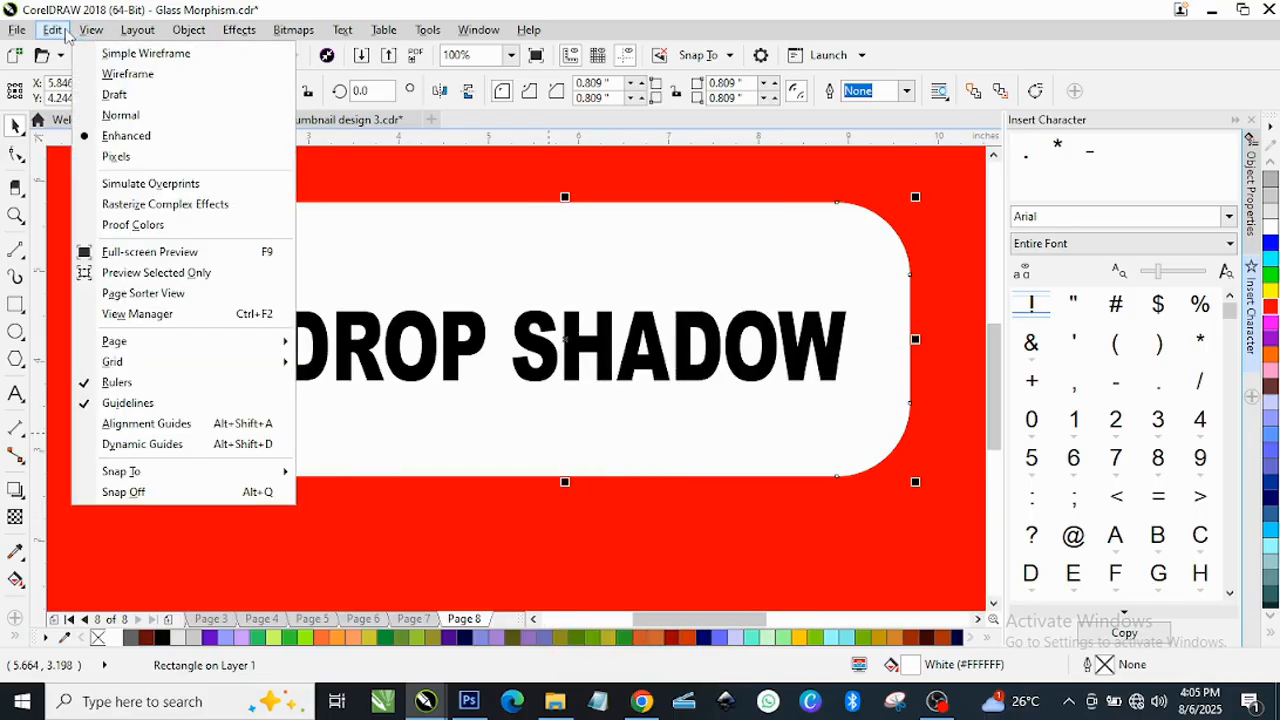
mouse_move(62, 34)
left_click(86, 163)
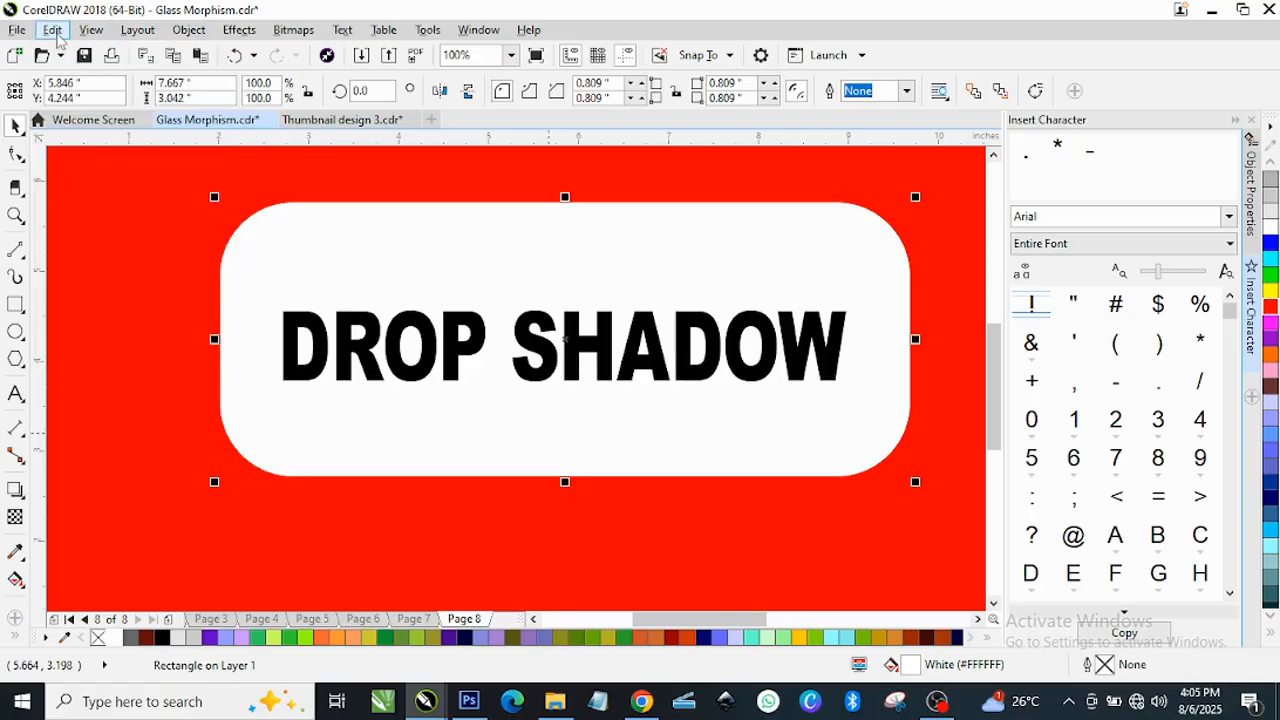
left_click(55, 31)
left_click(79, 184)
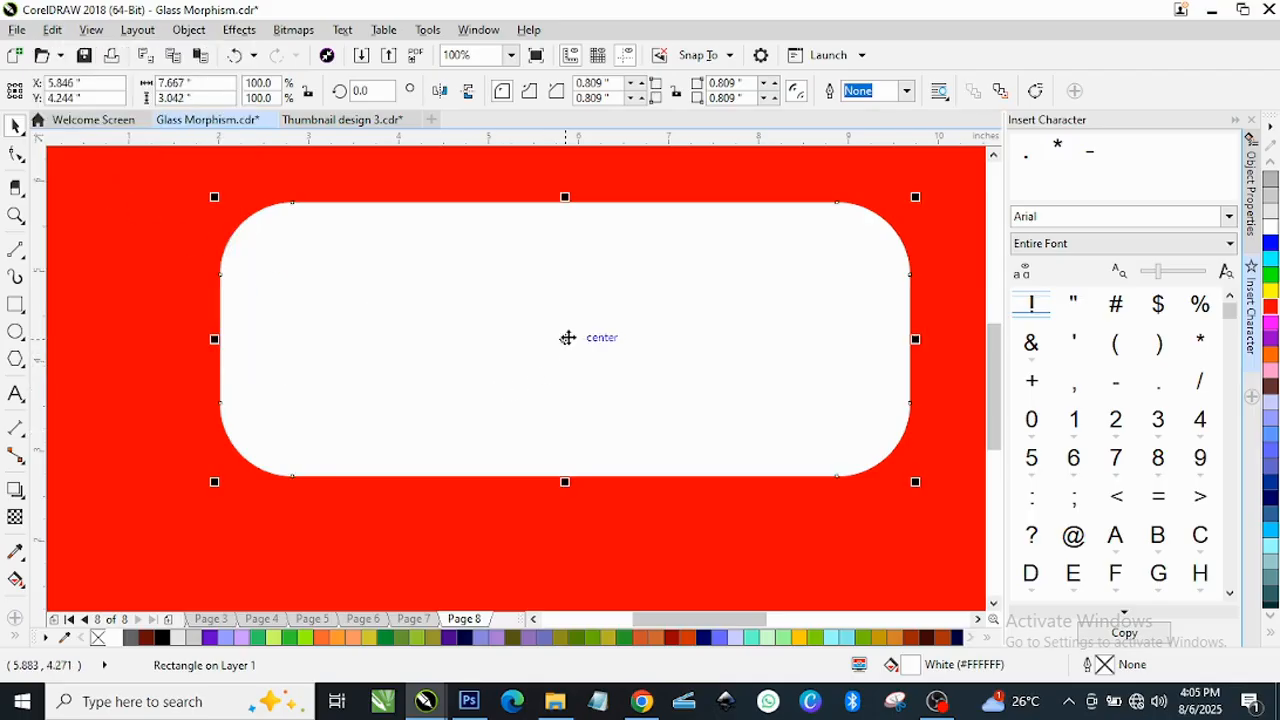
Step: Move the pasted rounded rectangle about 1.7 inches straight down and convert it to curves
left_click_drag(568, 339, 570, 446)
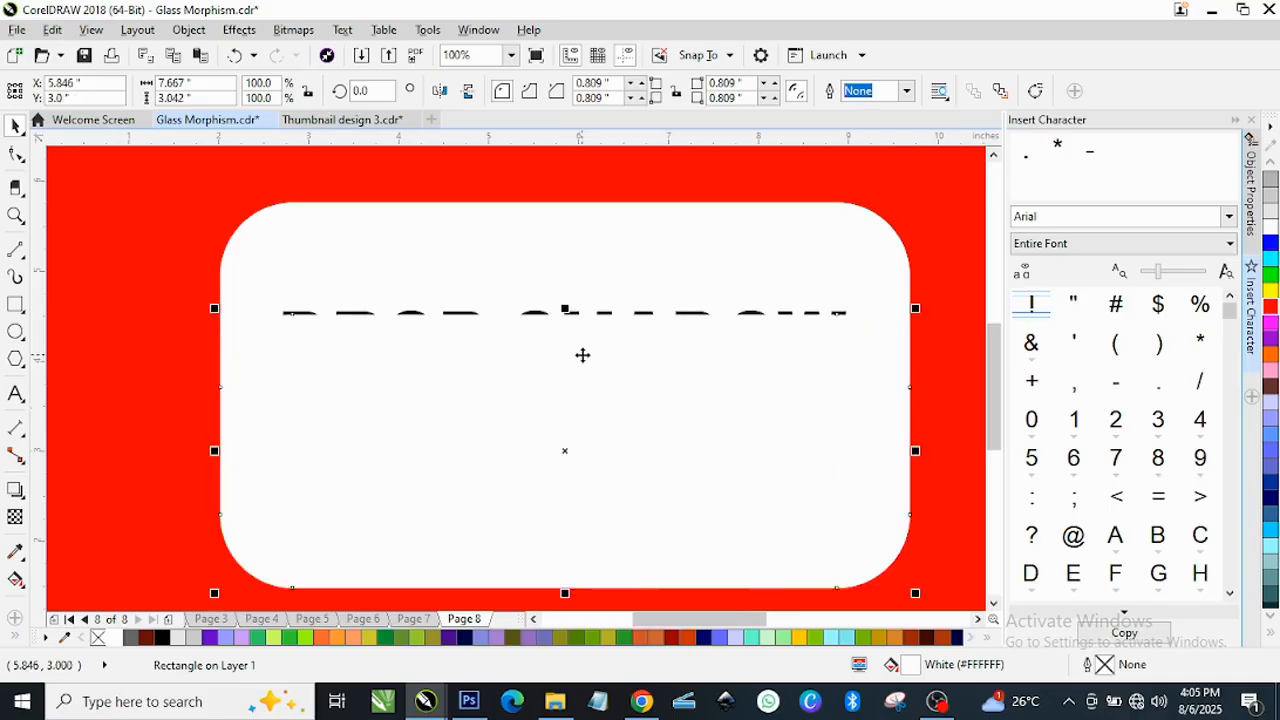
scroll(583, 354, "down", 2)
left_click_drag(580, 400, 583, 432)
scroll(634, 486, "up", 2)
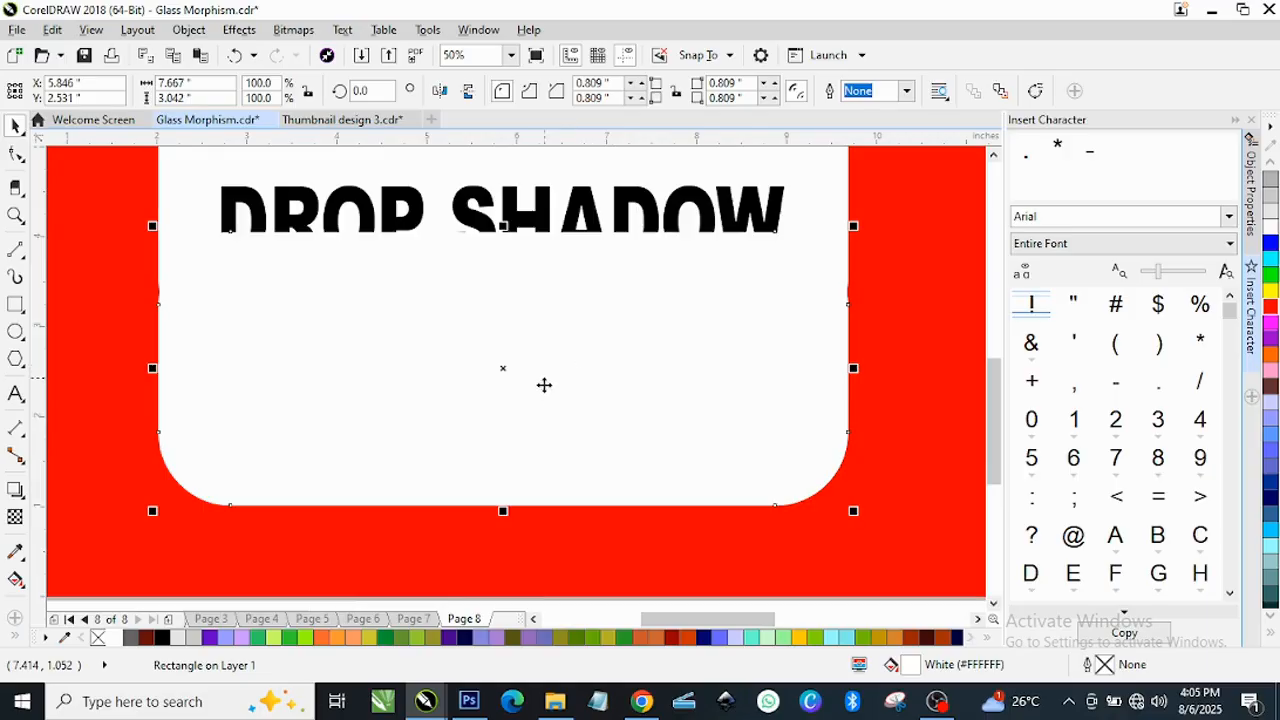
right_click(540, 302)
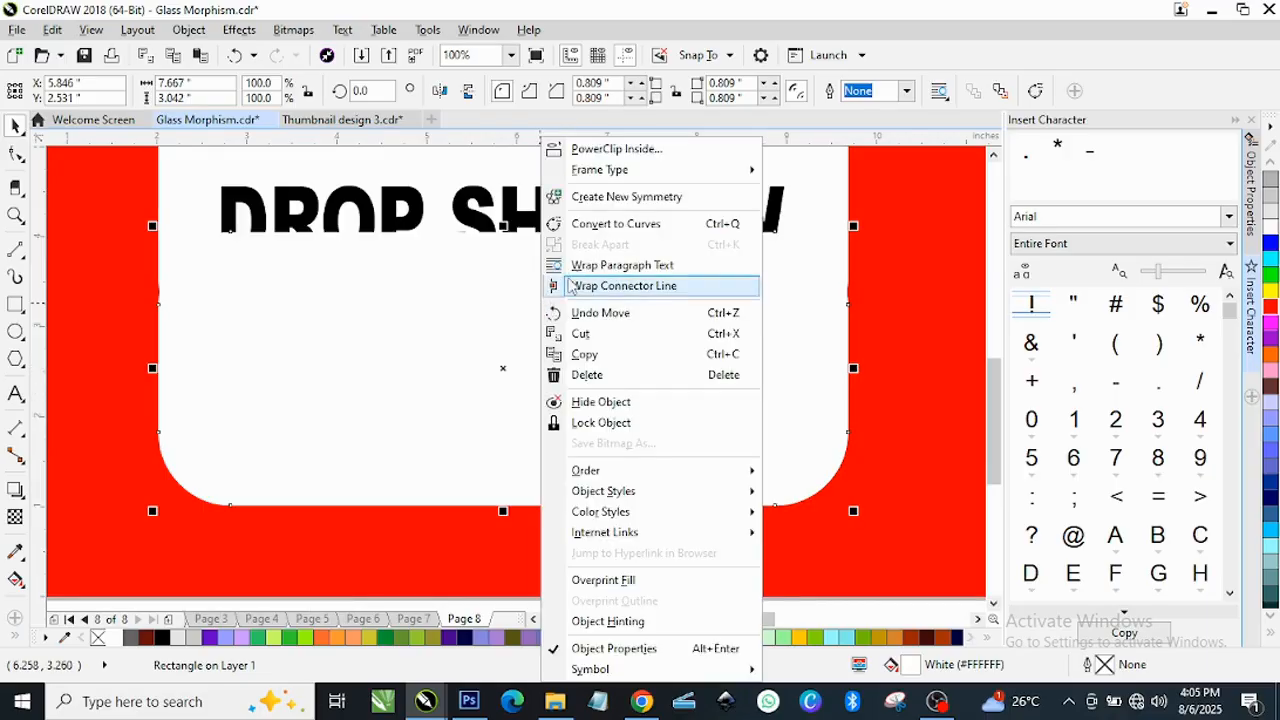
left_click(614, 224)
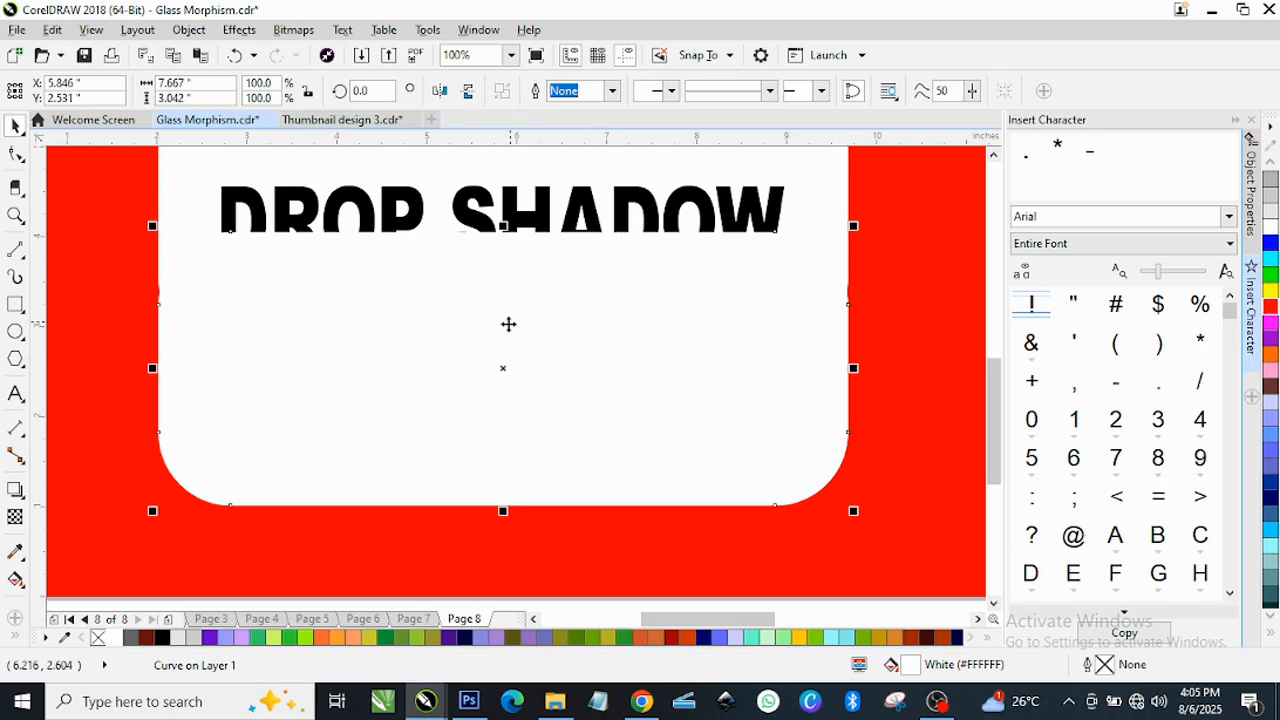
key("space")
key("space")
Step: Fill the duplicate shape with black and move it about 0.7 inches further down, clear of the text
left_click(161, 637)
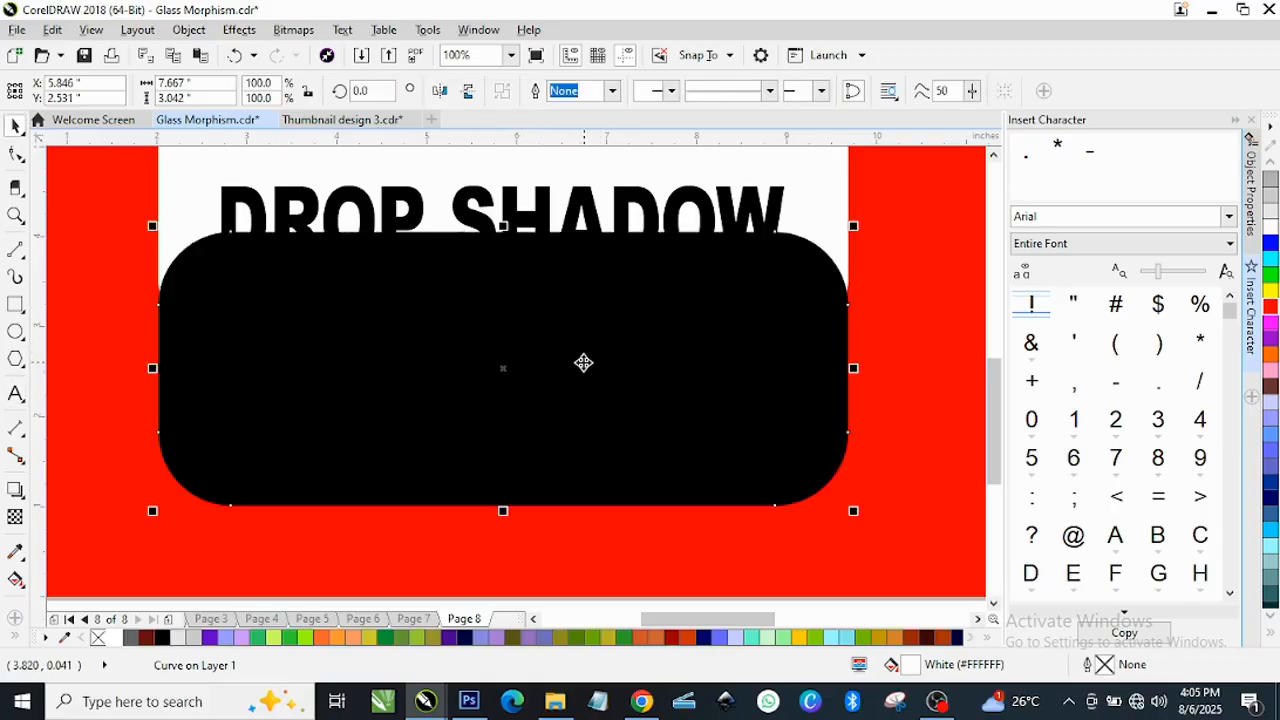
left_click_drag(577, 323, 580, 385)
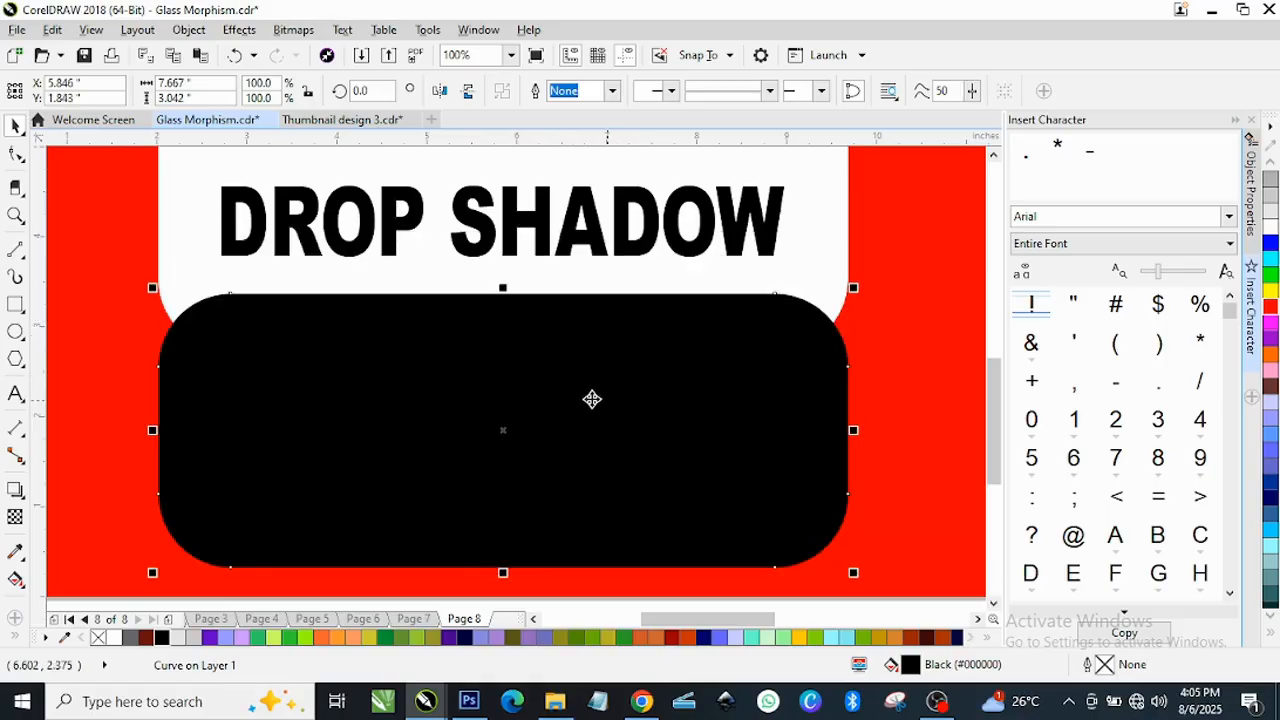
scroll(580, 350, "down", 1)
scroll(575, 385, "up", 1)
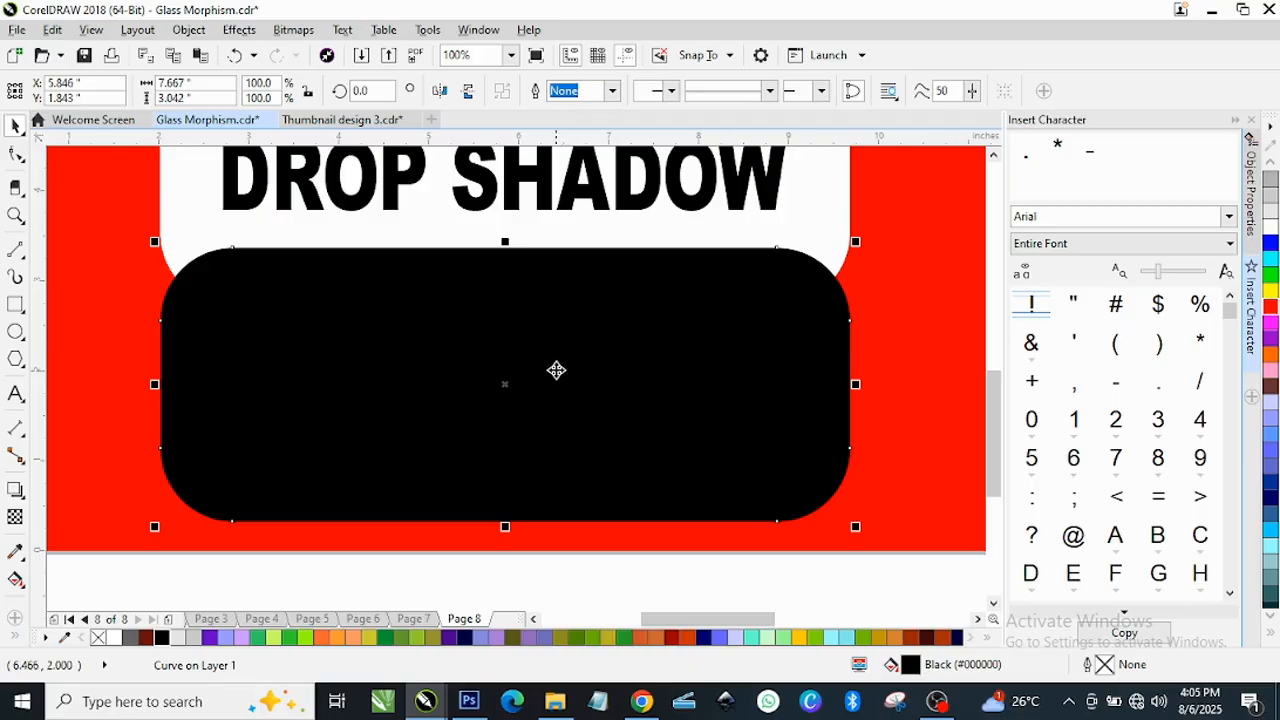
Step: Convert the black shape's bottom edge to a curve with the Shape tool and bend its middle upward into a shallow arch
left_click(16, 155)
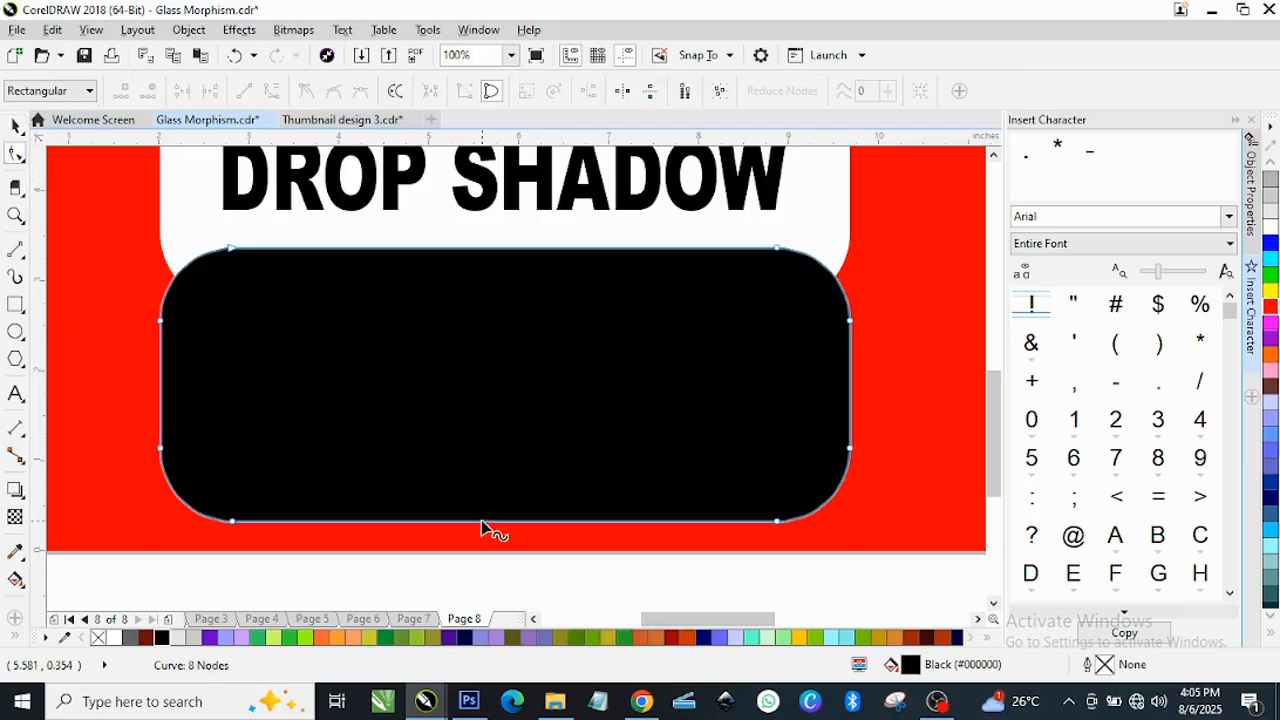
left_click(483, 521)
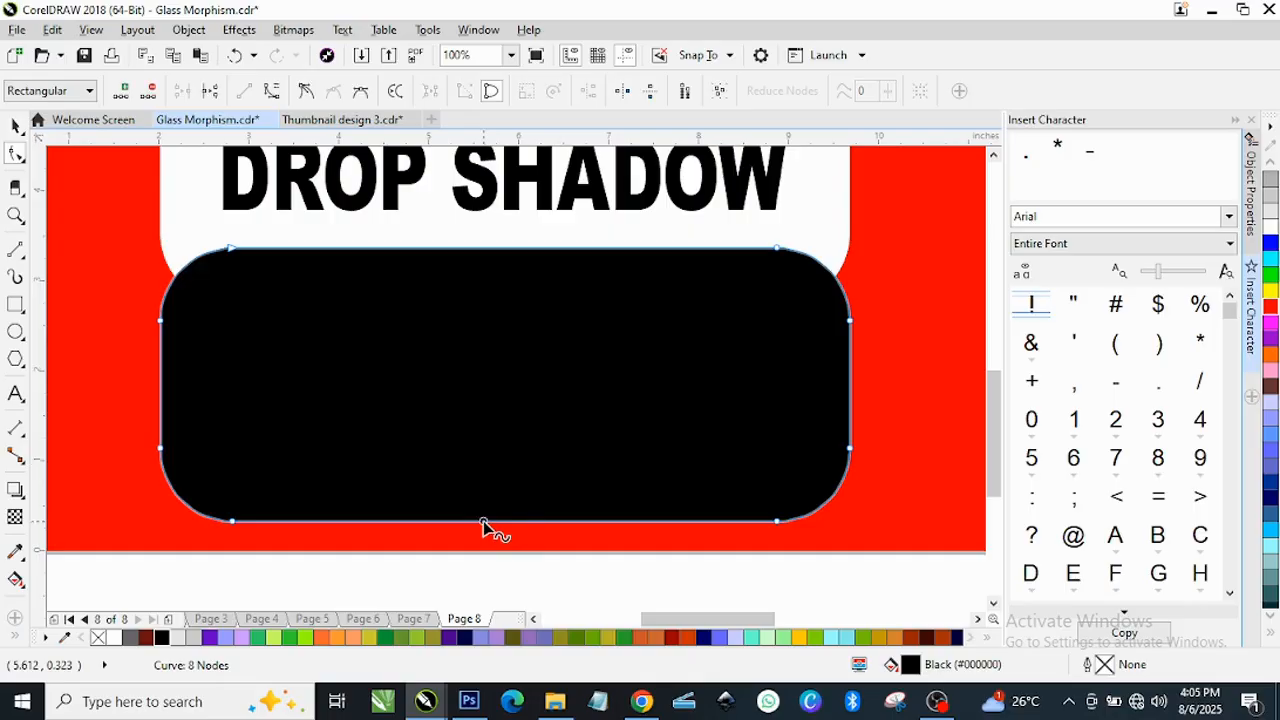
left_click(272, 91)
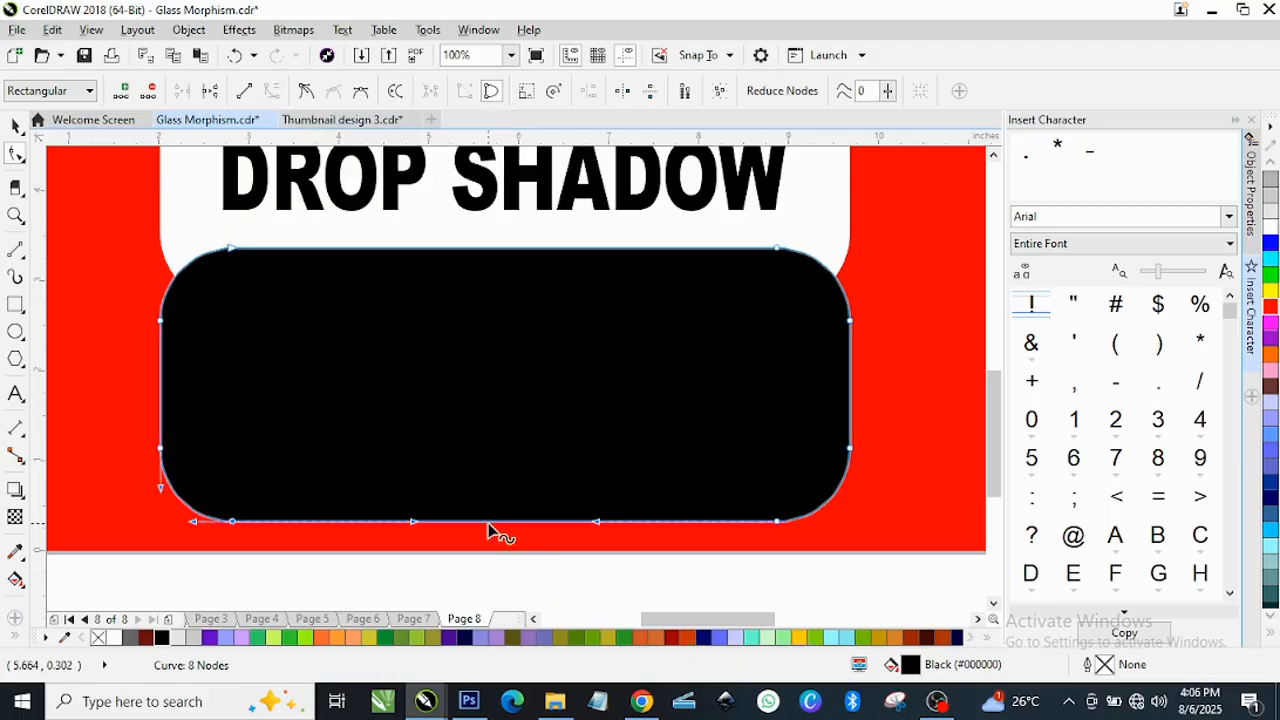
mouse_move(487, 522)
left_mouse_down()
mouse_move(487, 486)
mouse_move(486, 506)
mouse_move(501, 510)
left_mouse_up()
key("space")
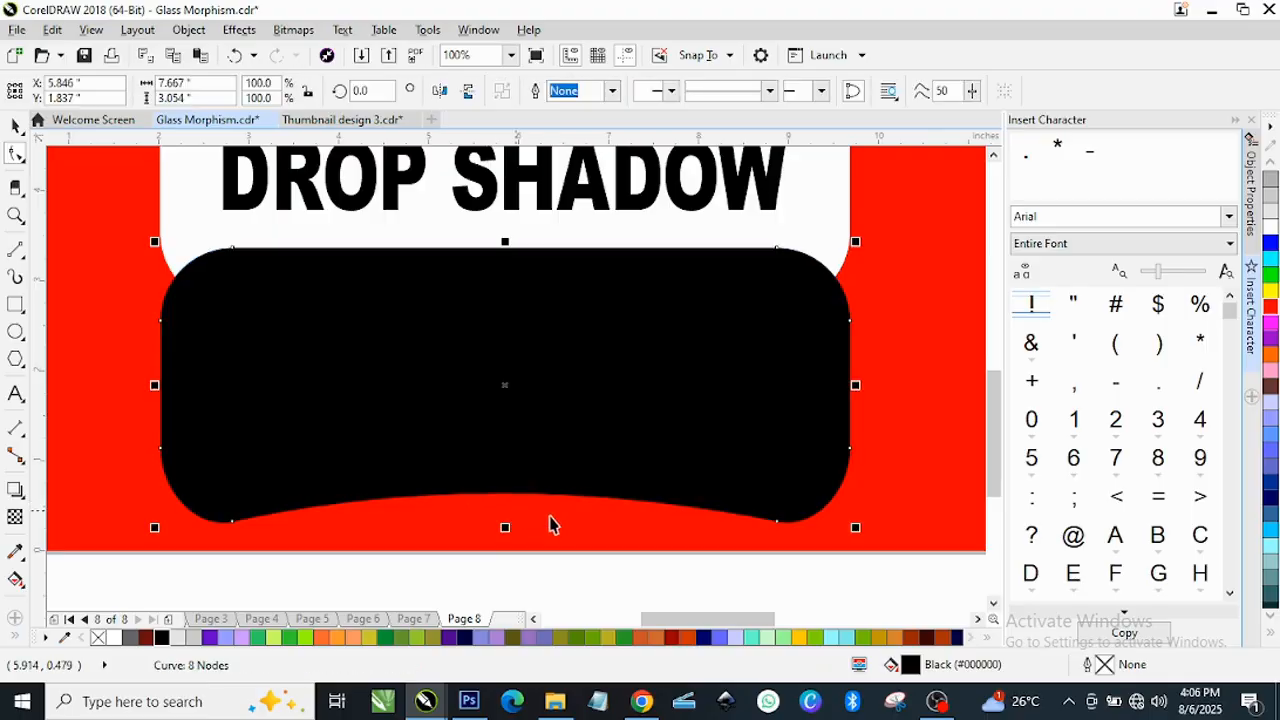
Step: Flatten the arch in the black shape's bottom edge slightly with the Shape tool
left_click(15, 153)
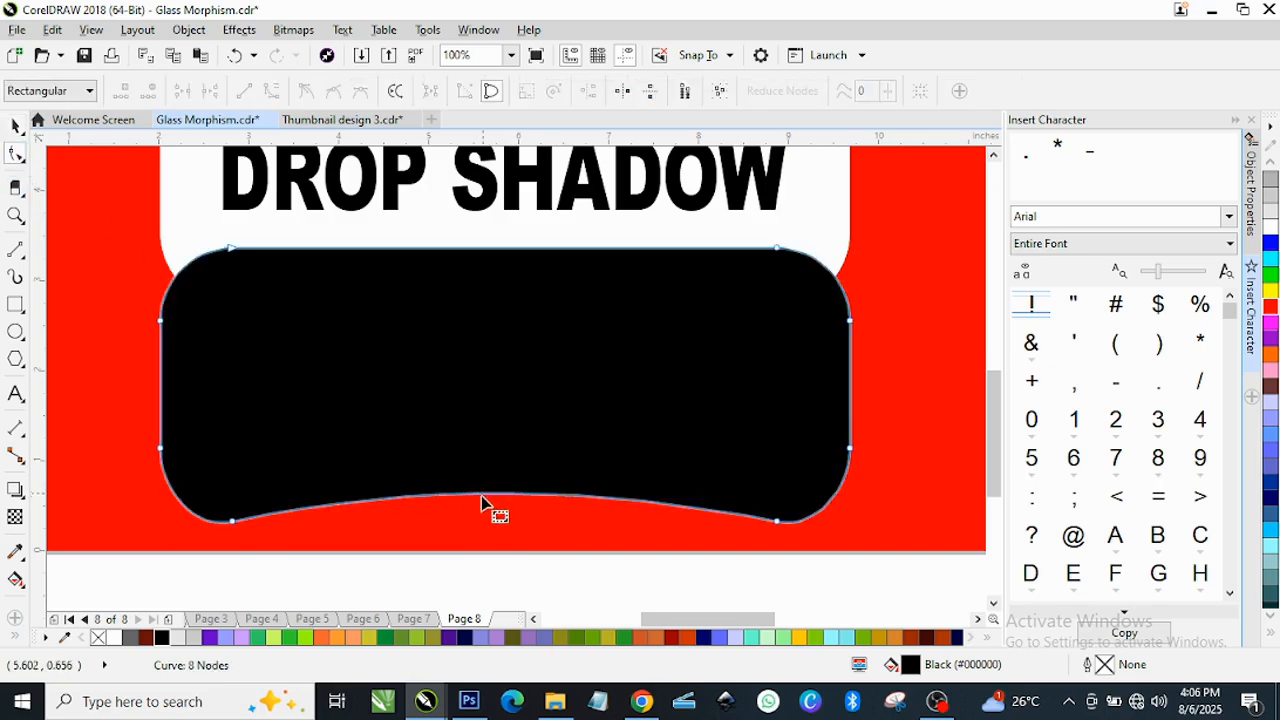
left_click_drag(484, 500, 497, 517)
key("space")
scroll(587, 486, "down", 3)
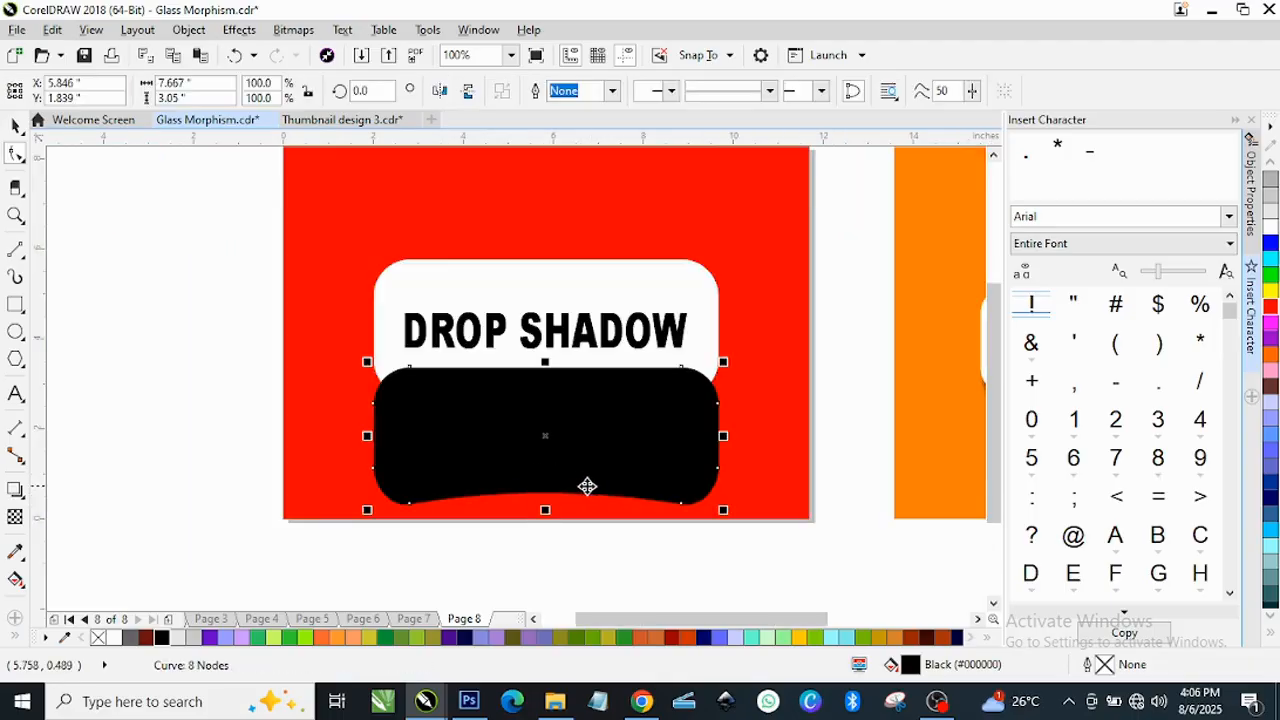
Step: Move the black shape up about 1.5 inches over the white rectangle, leaving its arched bottom extending below the rectangle
key("space")
left_click_drag(574, 471, 580, 413)
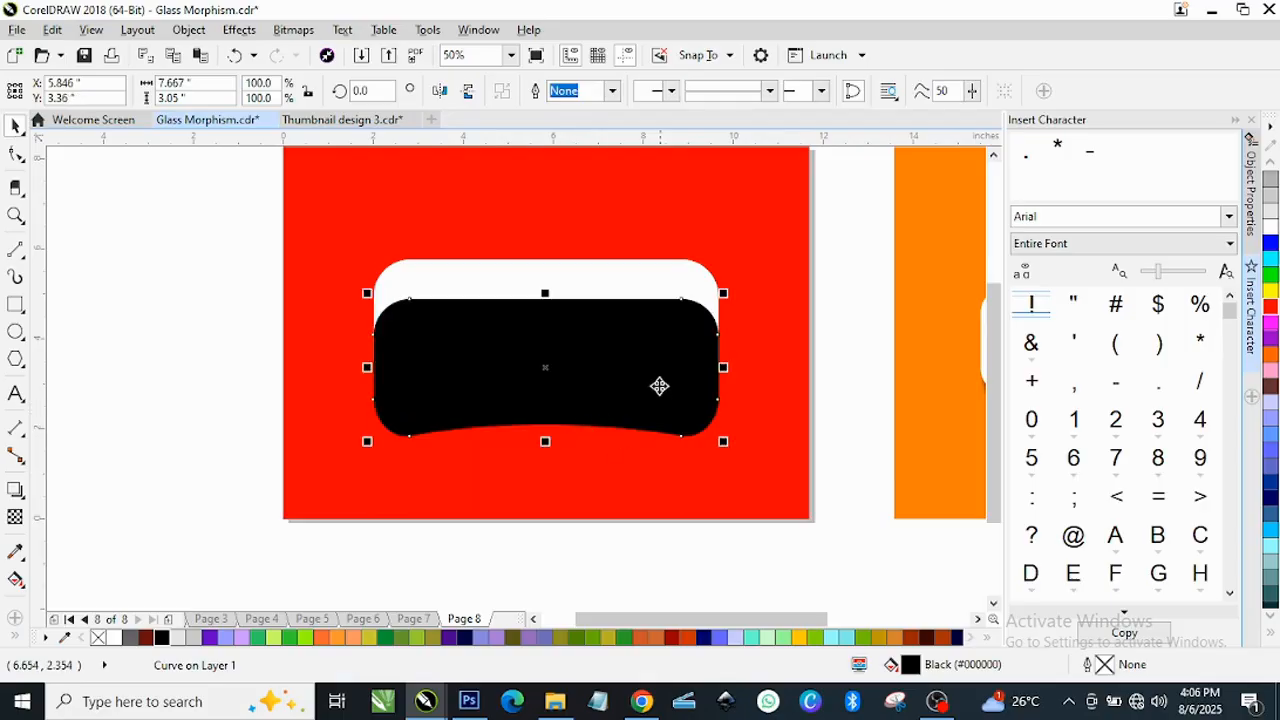
scroll(549, 357, "up", 3)
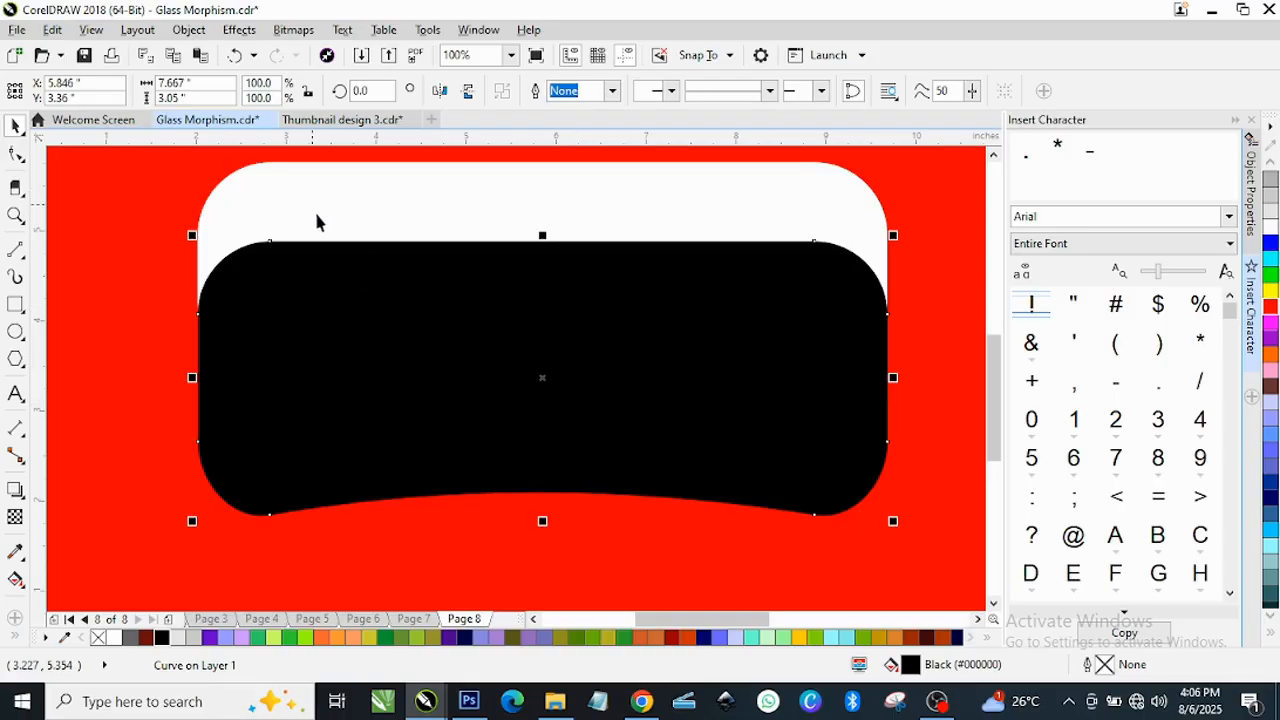
Step: Try sending the black shape to the back of the layer, undoing that and its last upward move
right_click(461, 385)
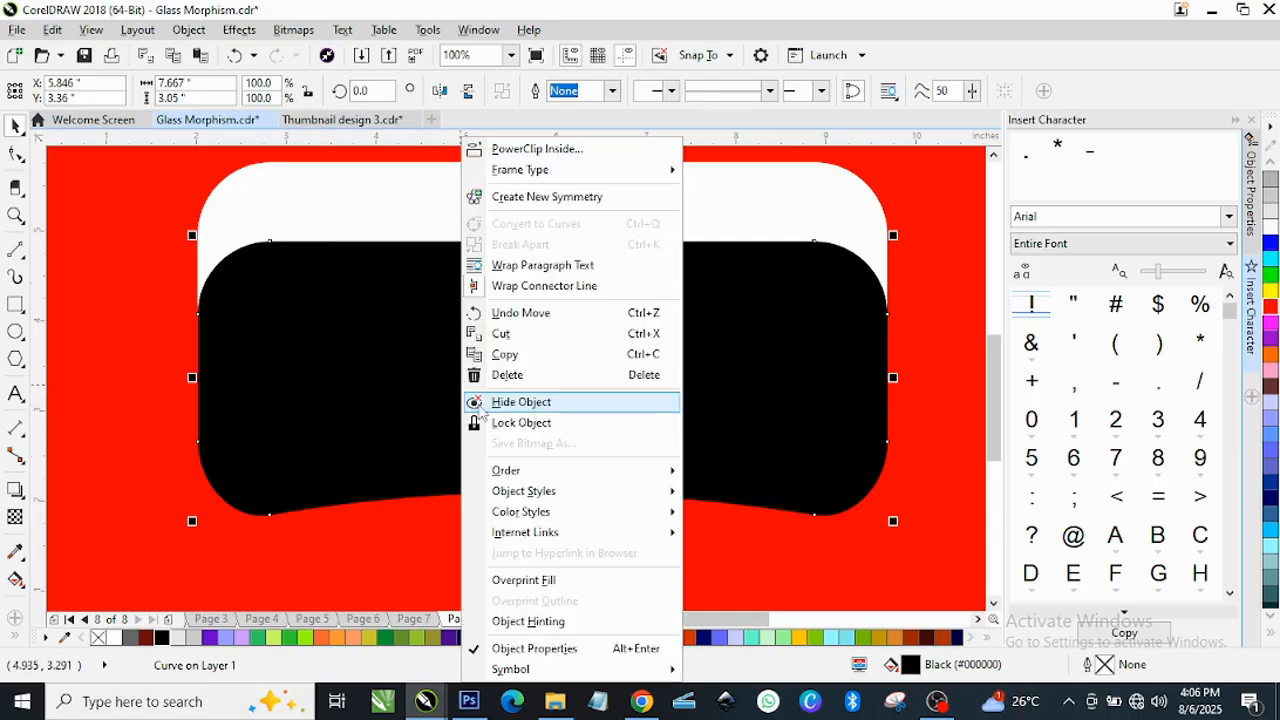
mouse_move(561, 476)
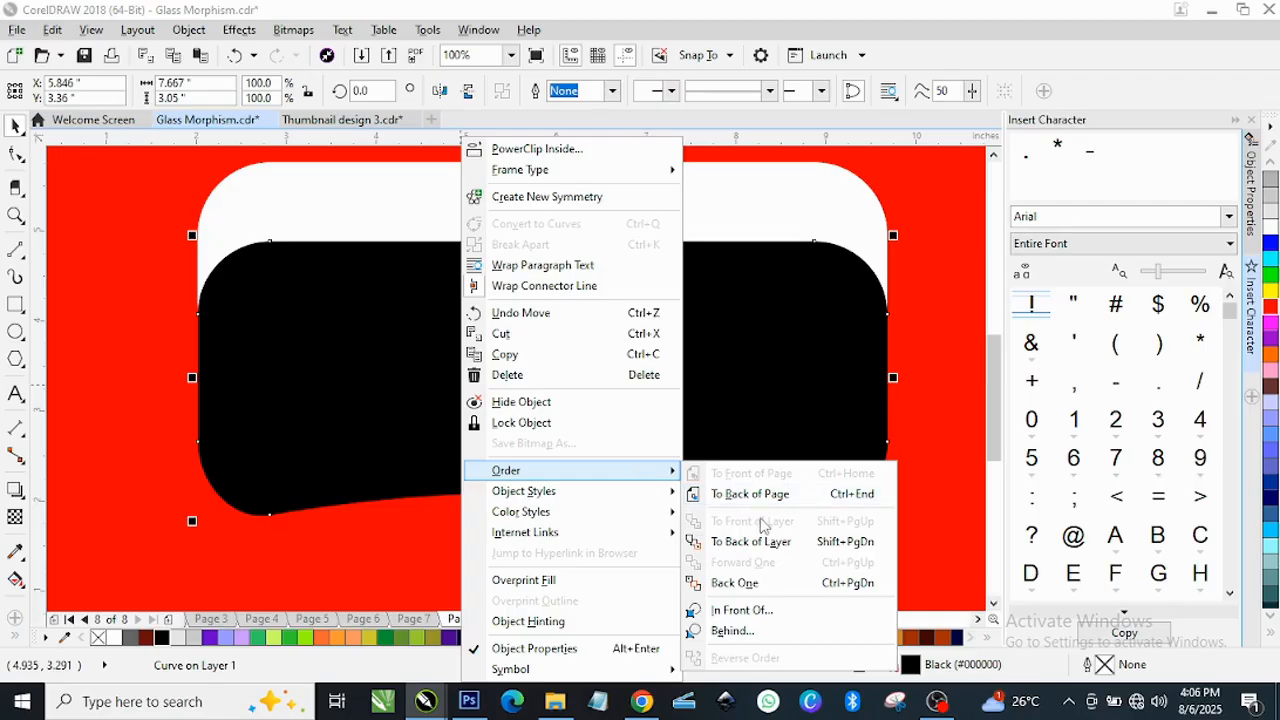
left_click(748, 545)
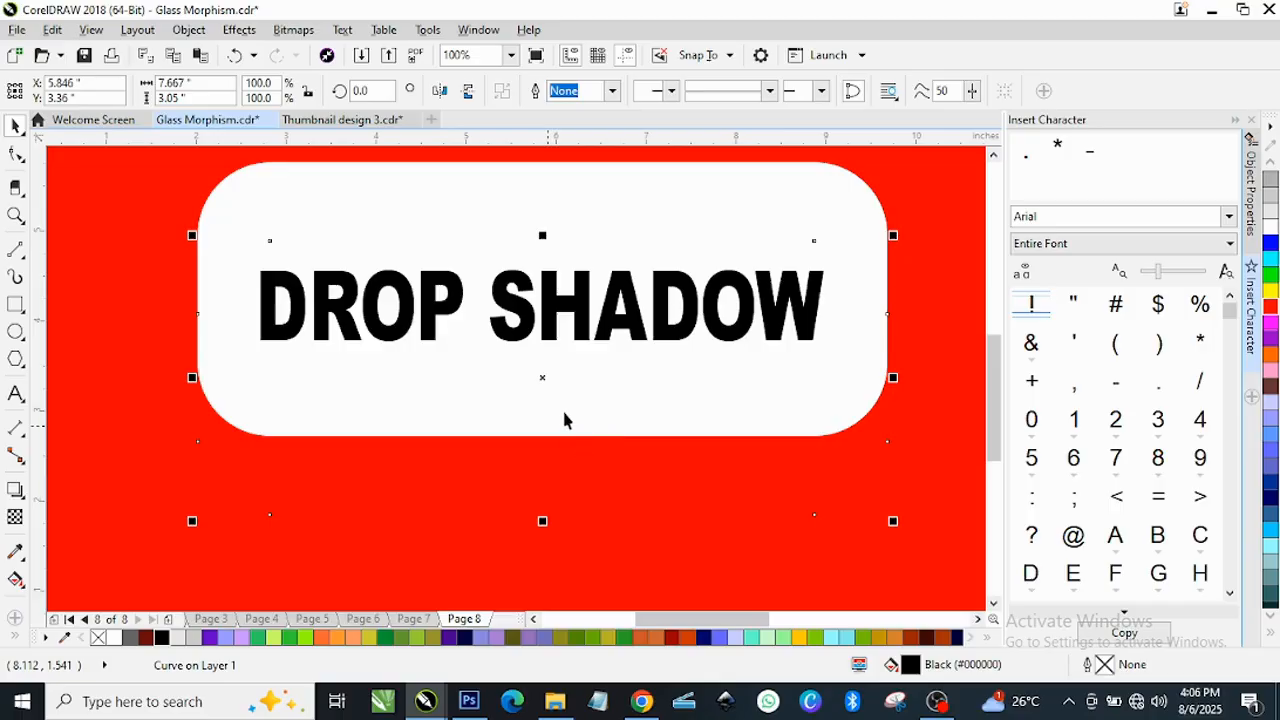
key("ctrl+z")
scroll(565, 420, "down", 1)
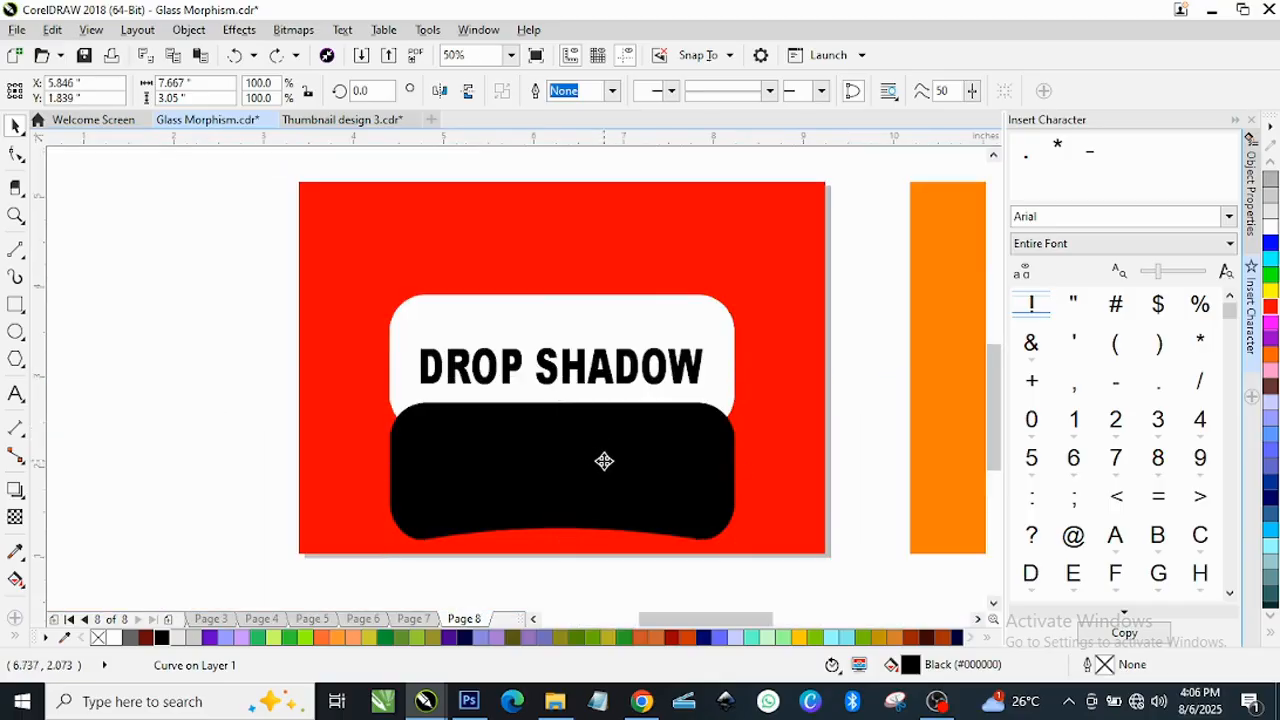
scroll(575, 430, "up", 1)
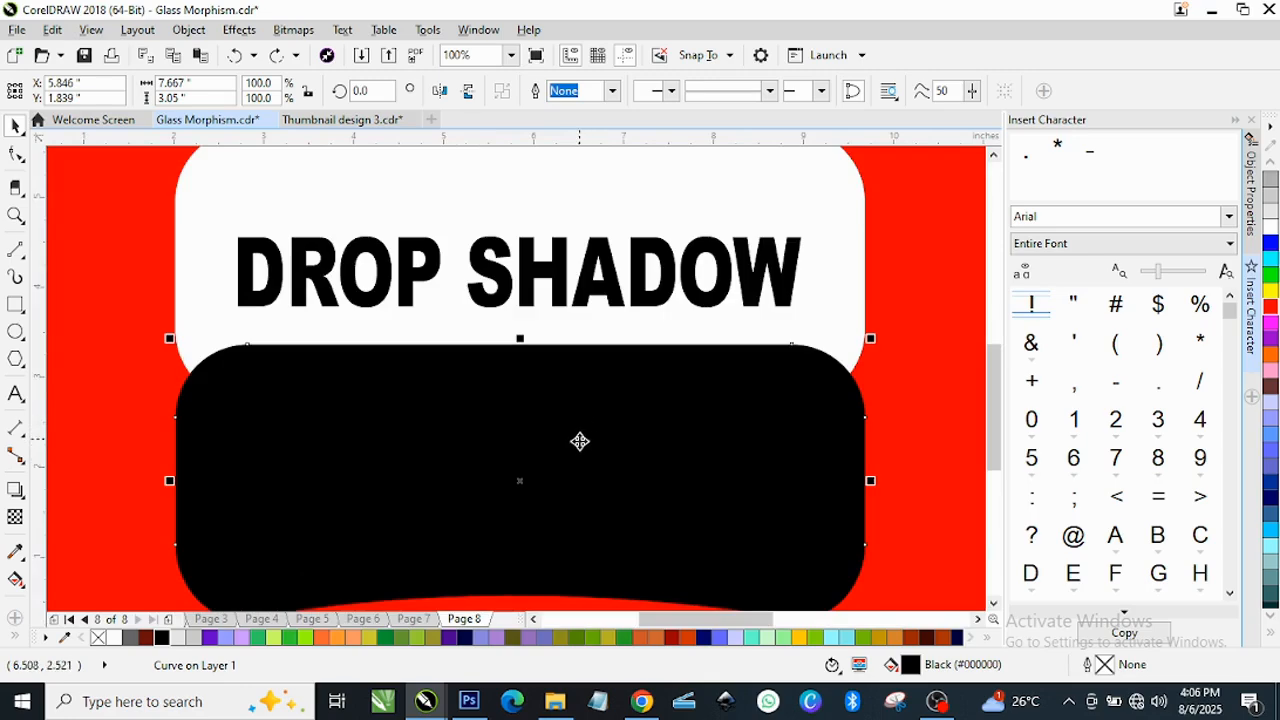
Step: Place the black shape behind the white rectangle and move it up about 2.1 inches, leaving only a thin arched strip below the rectangle
mouse_move(642, 700)
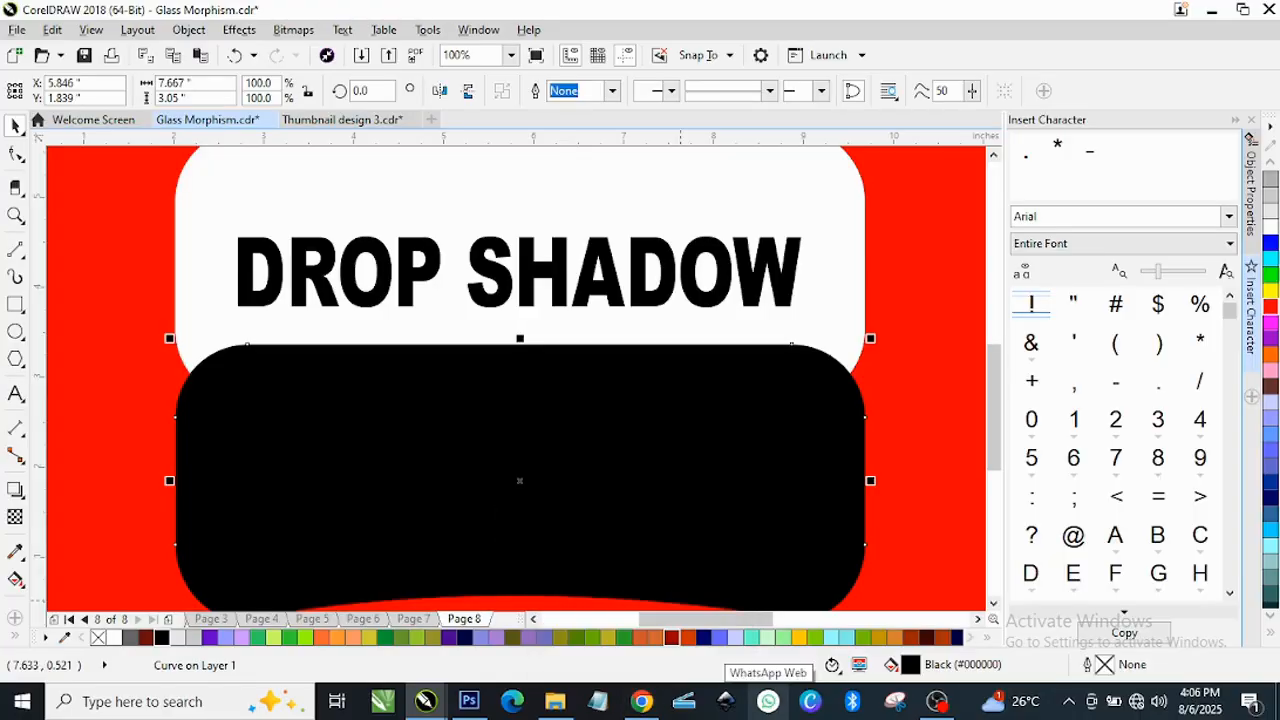
key("ctrl+Page_Down")
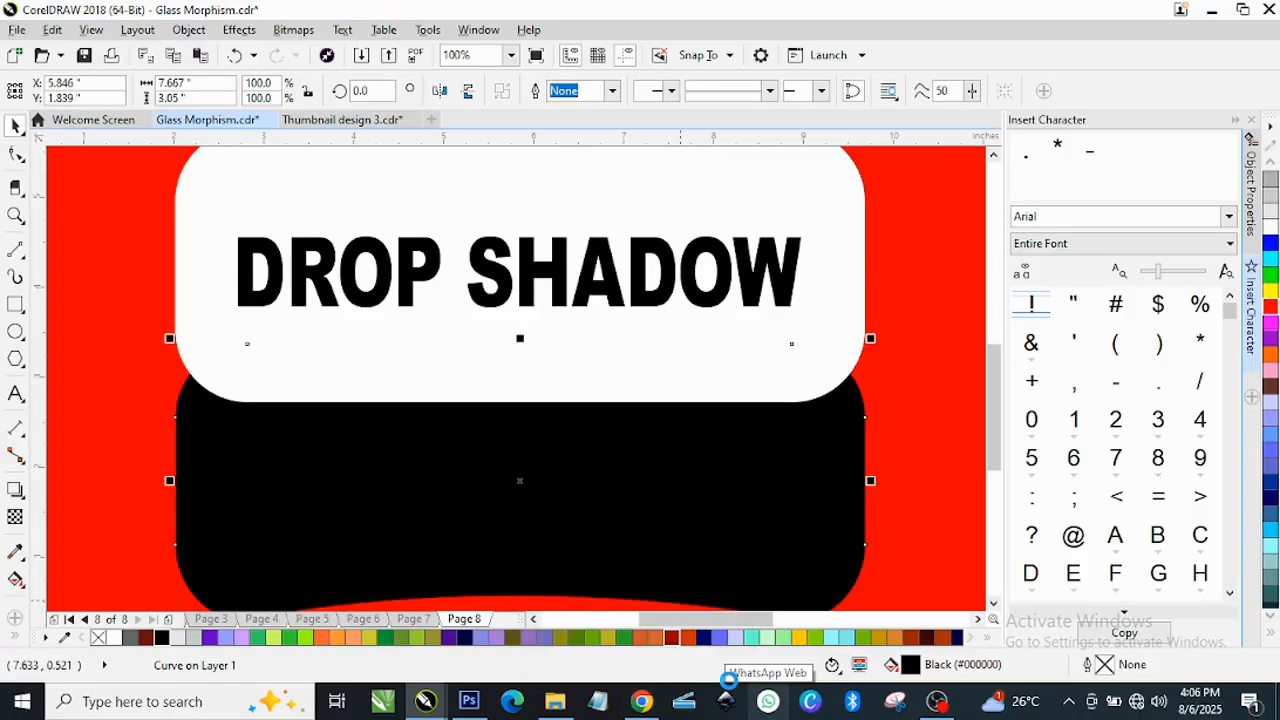
left_click_drag(563, 528, 562, 454)
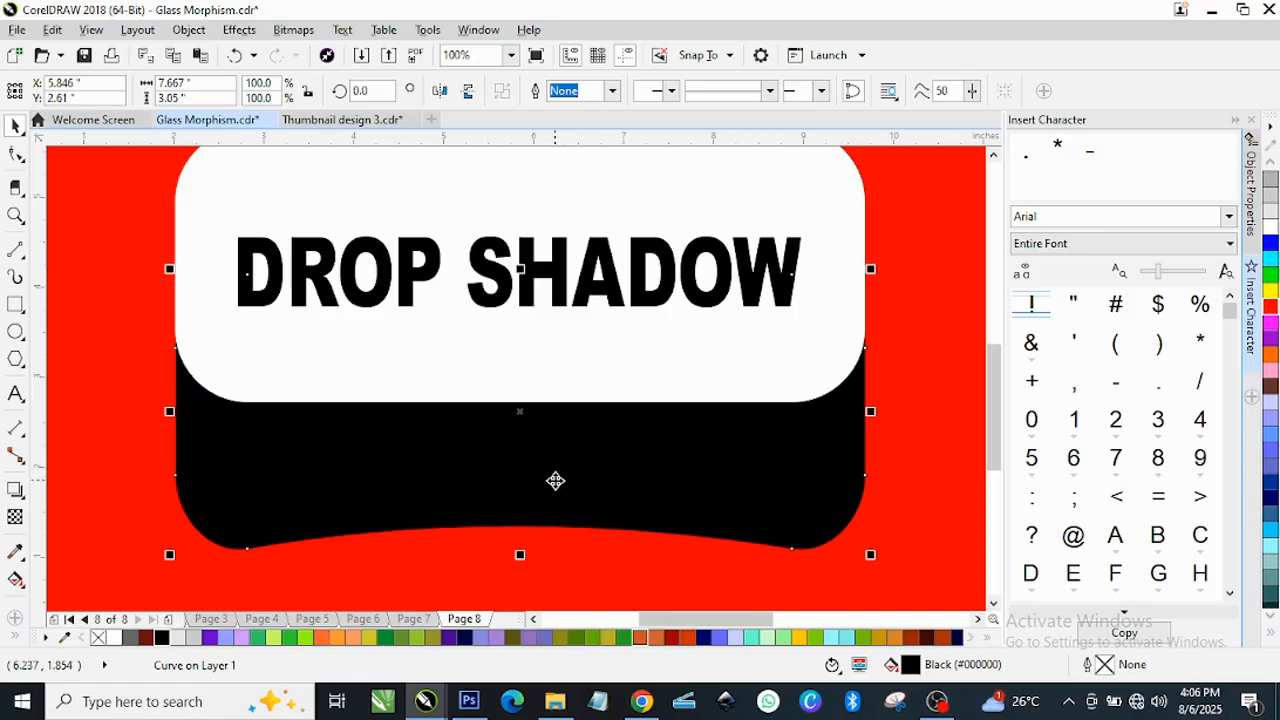
left_click(555, 480)
left_click_drag(555, 480, 551, 358)
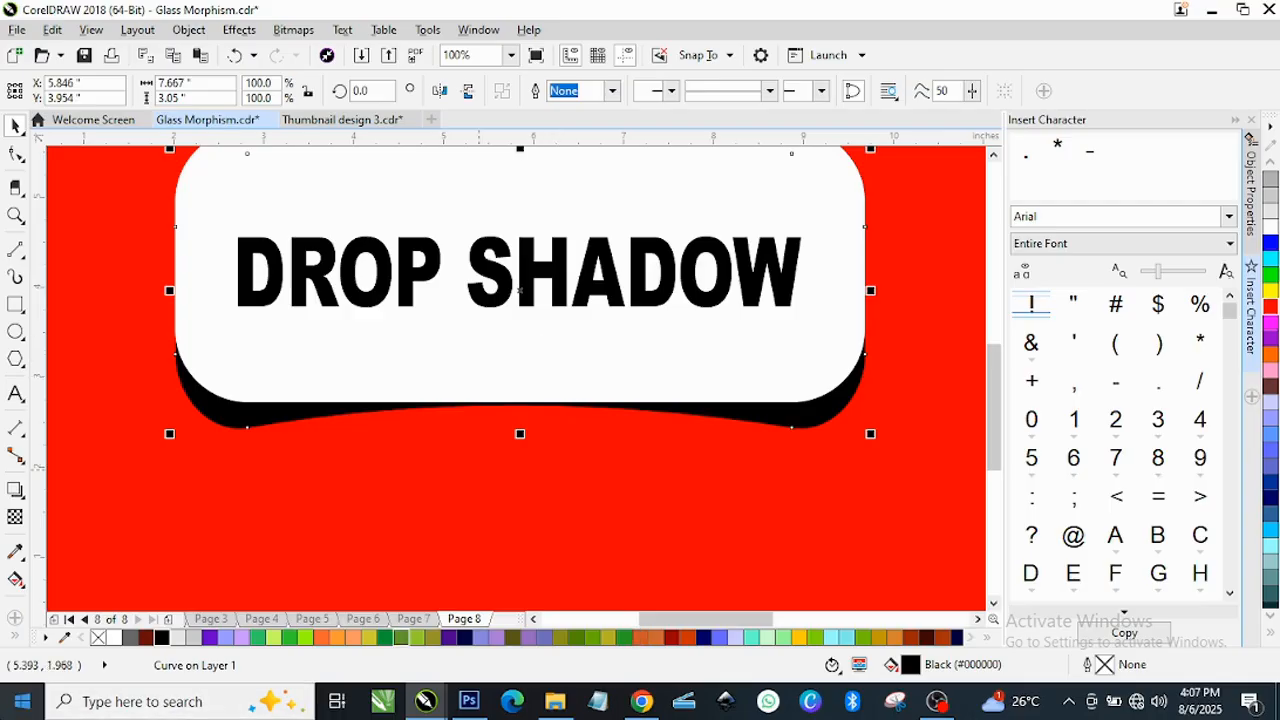
key("Up")
key("Up")
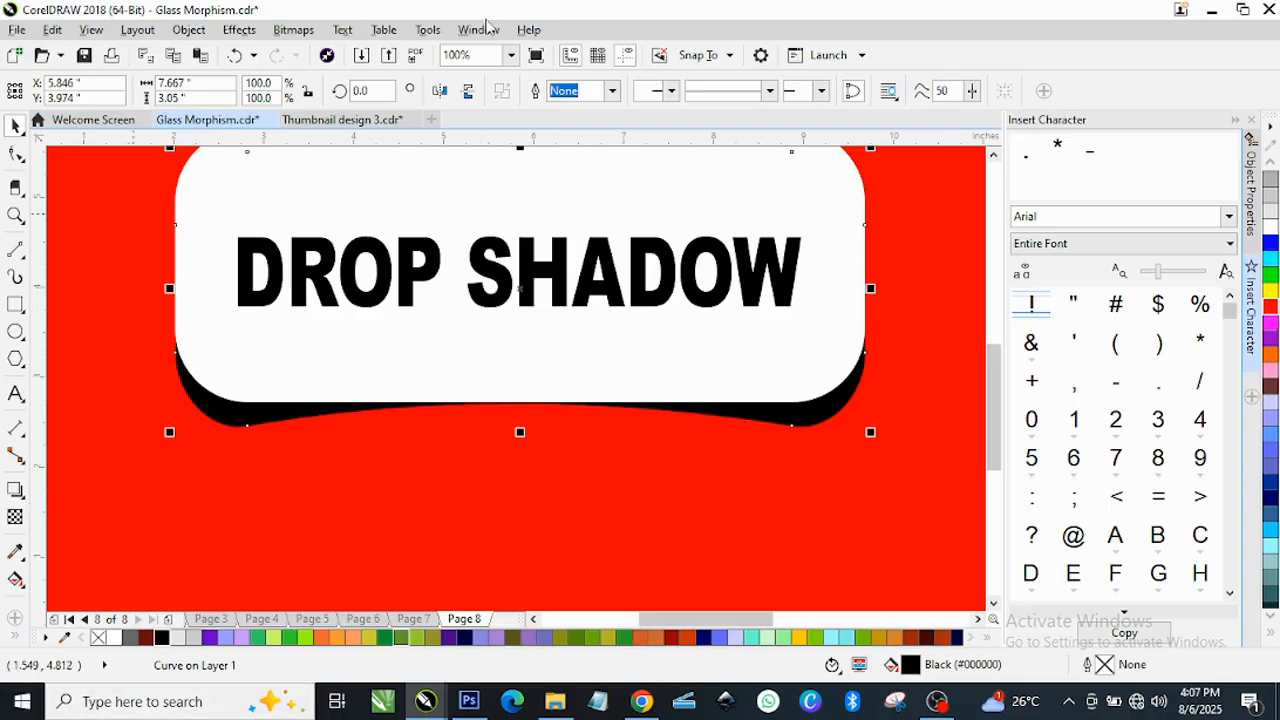
Step: Convert the black shape to a 300 dpi RGB Color (24-bit) bitmap with anti-aliasing and a transparent background
left_click(288, 30)
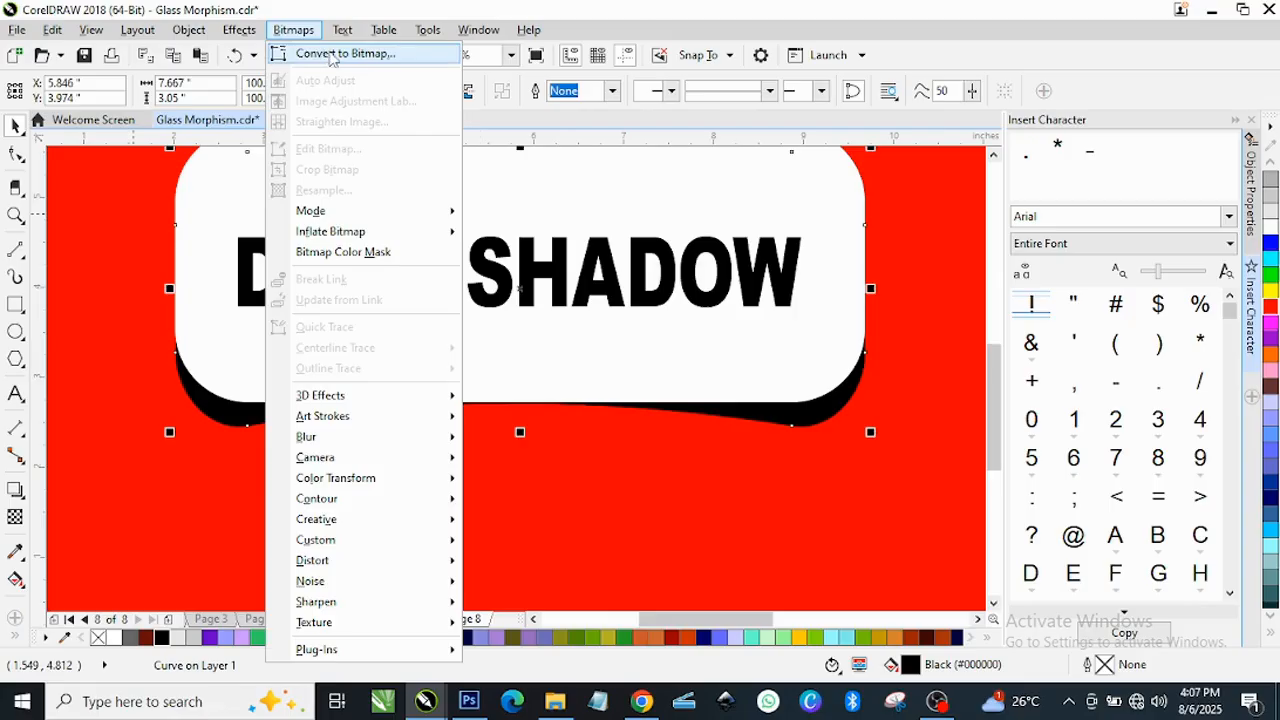
left_click(558, 218)
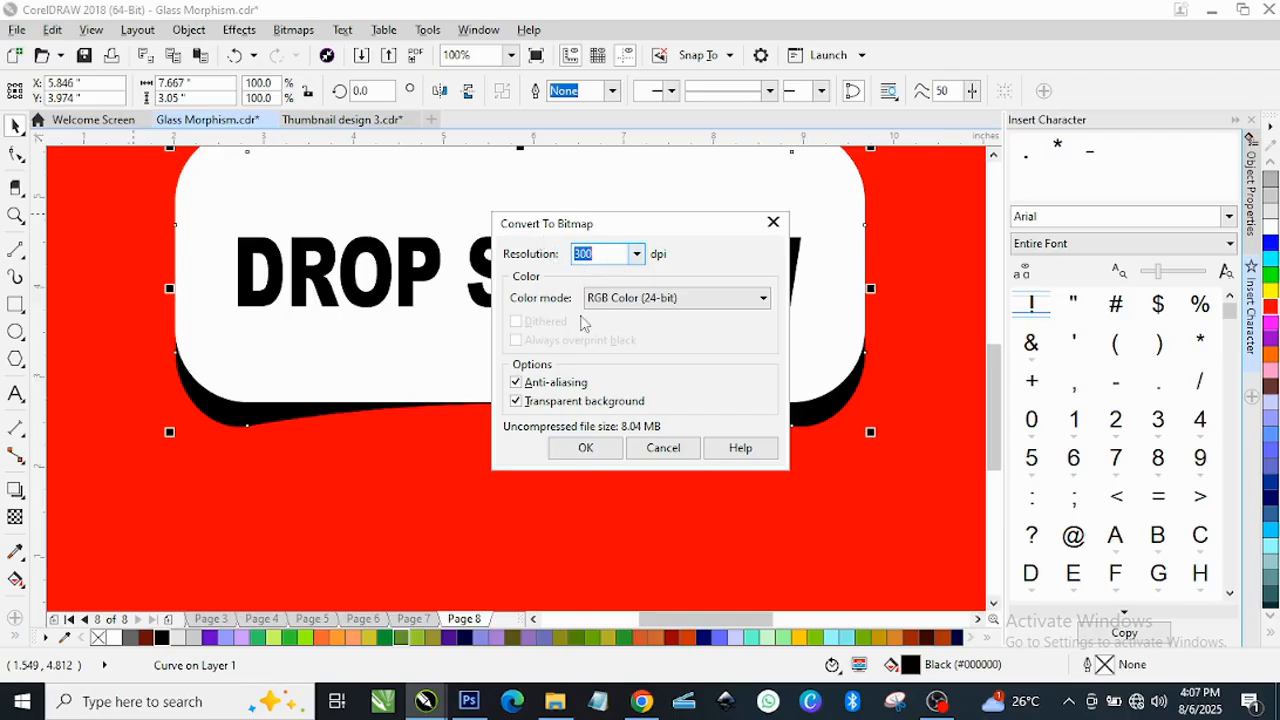
left_click(584, 448)
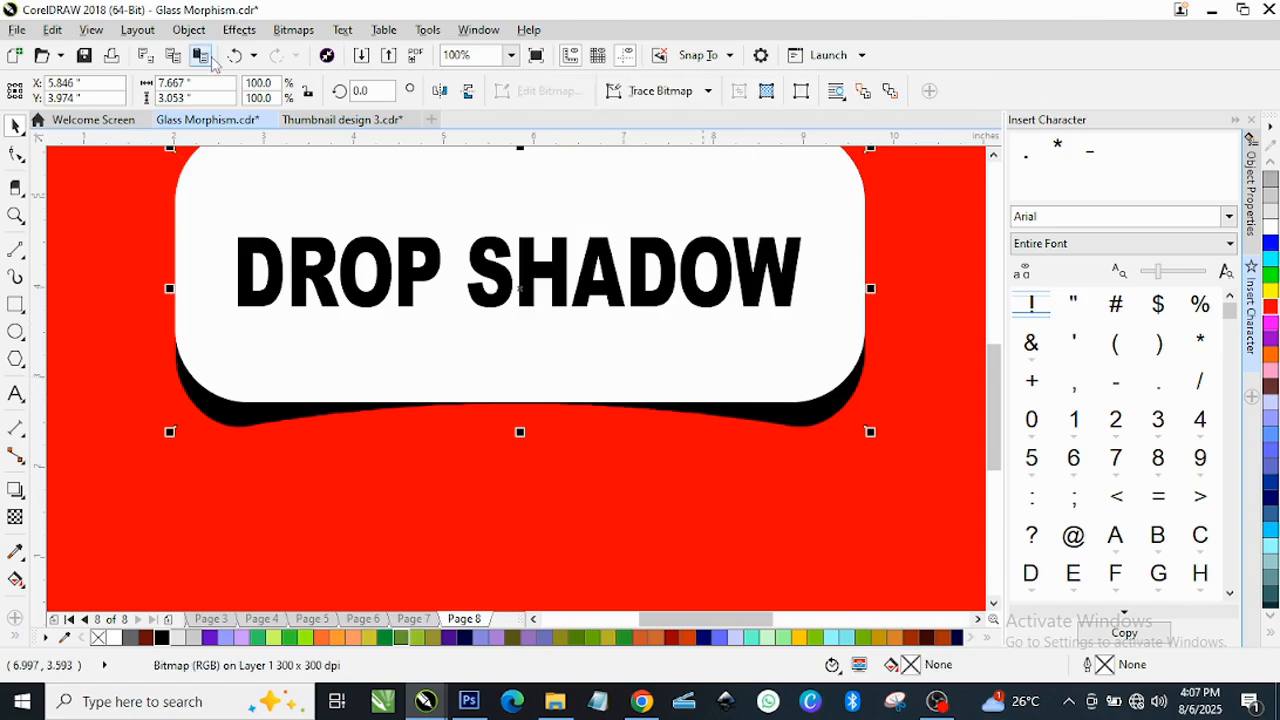
Step: Apply a Gaussian Blur with a radius of 32 pixels to the black shadow bitmap
left_click(290, 30)
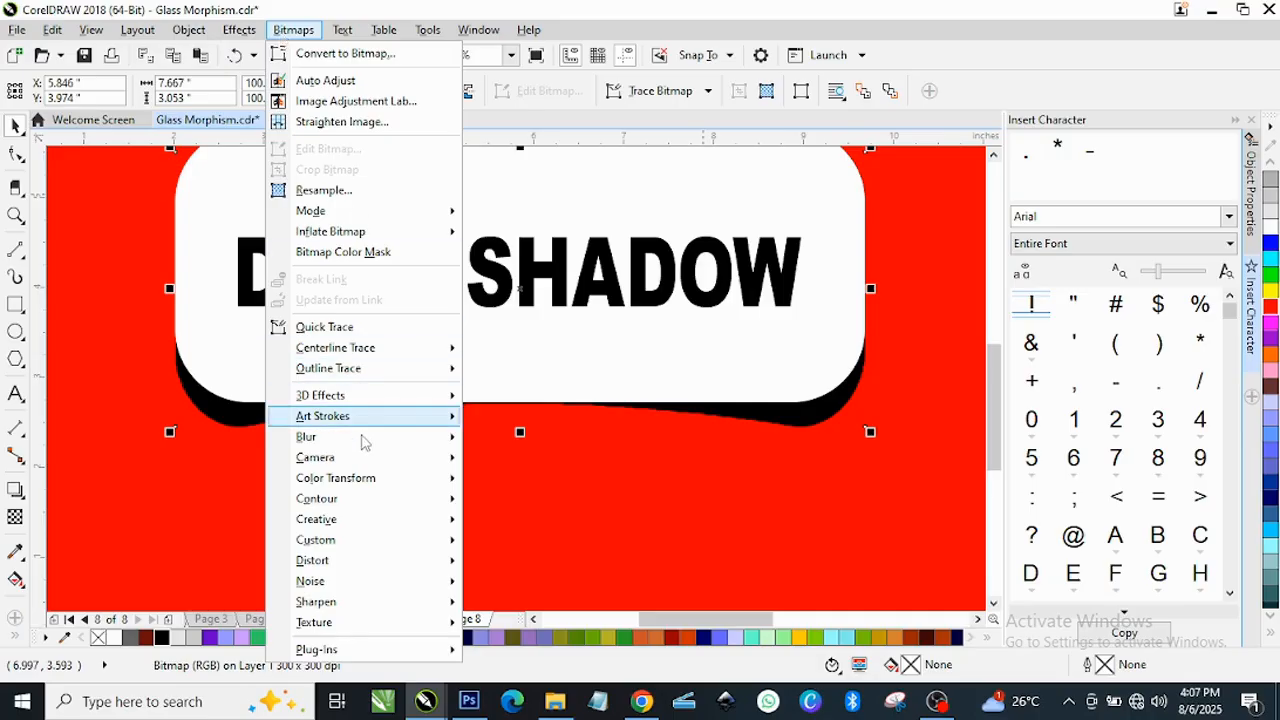
mouse_move(356, 446)
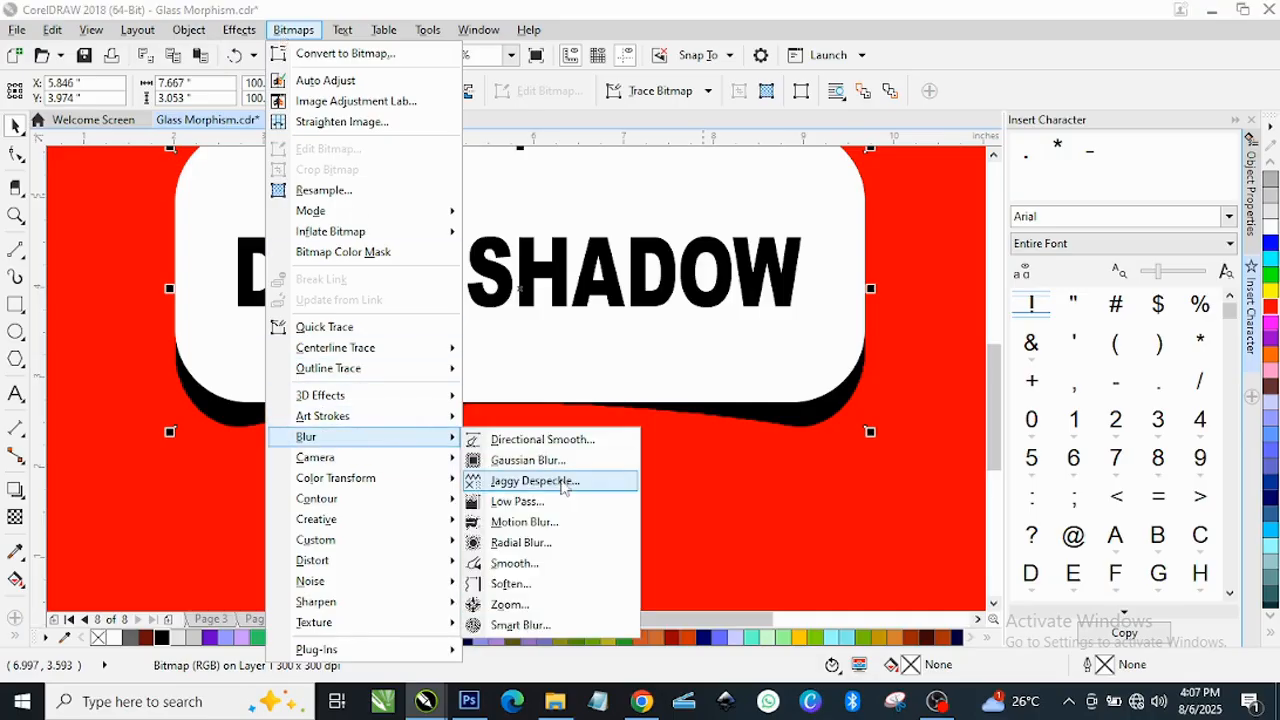
left_click(515, 460)
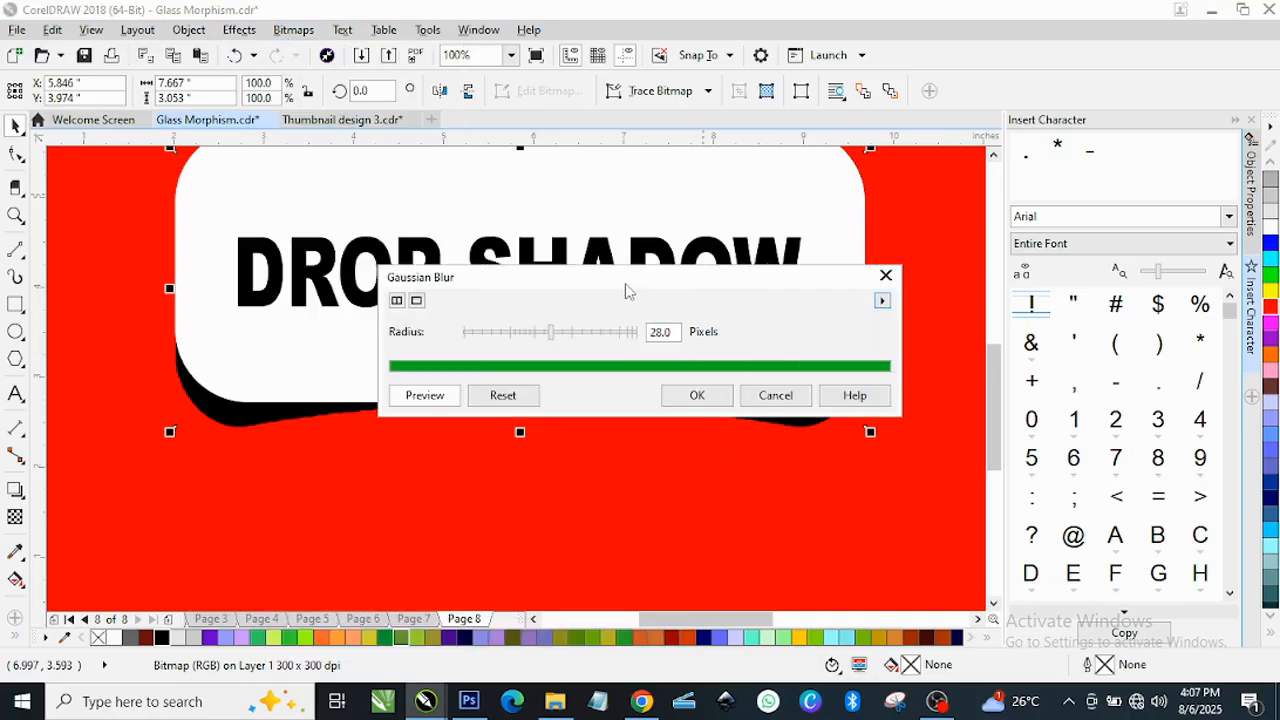
left_click_drag(617, 285, 709, 189)
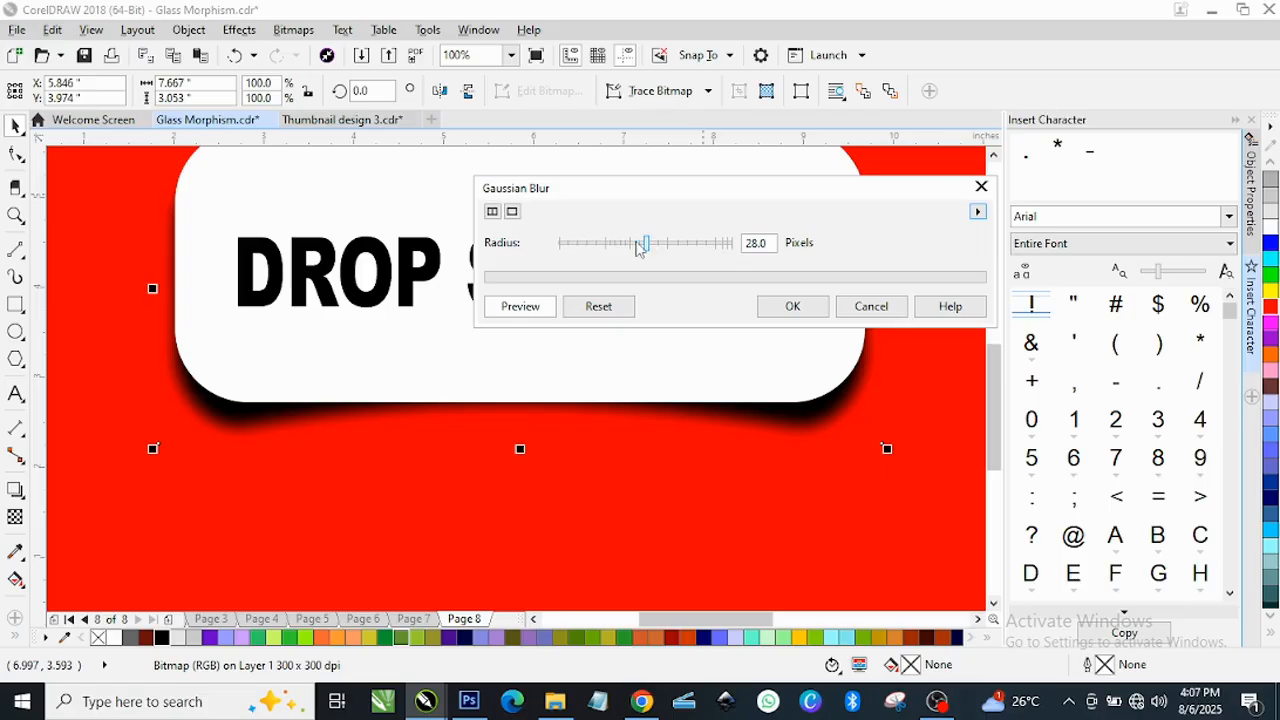
left_click_drag(646, 245, 655, 250)
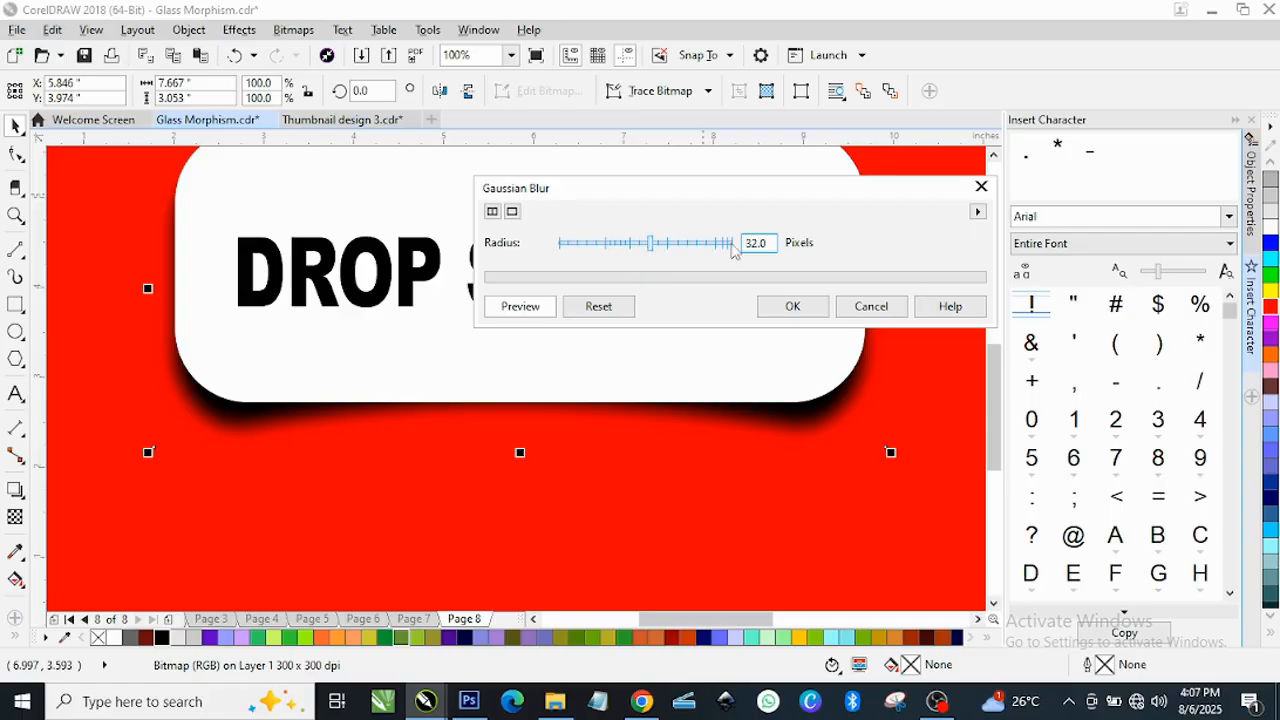
left_click_drag(669, 252, 686, 249)
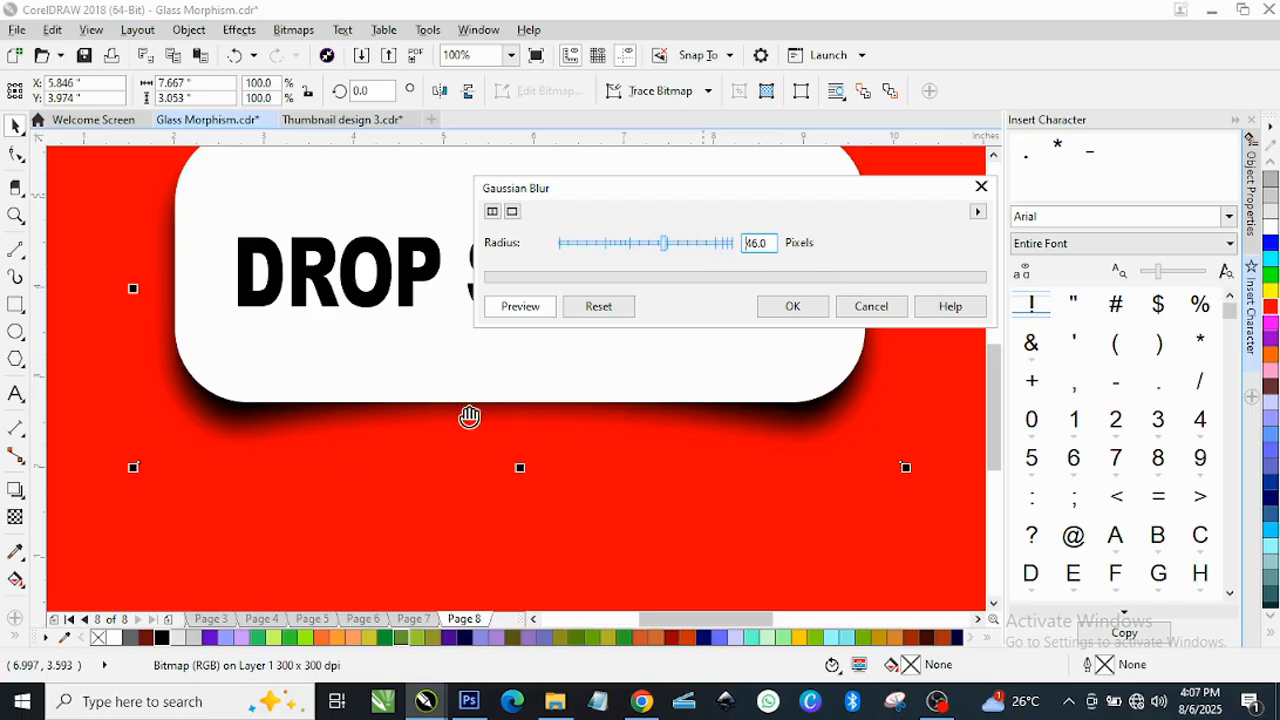
left_click_drag(655, 249, 643, 250)
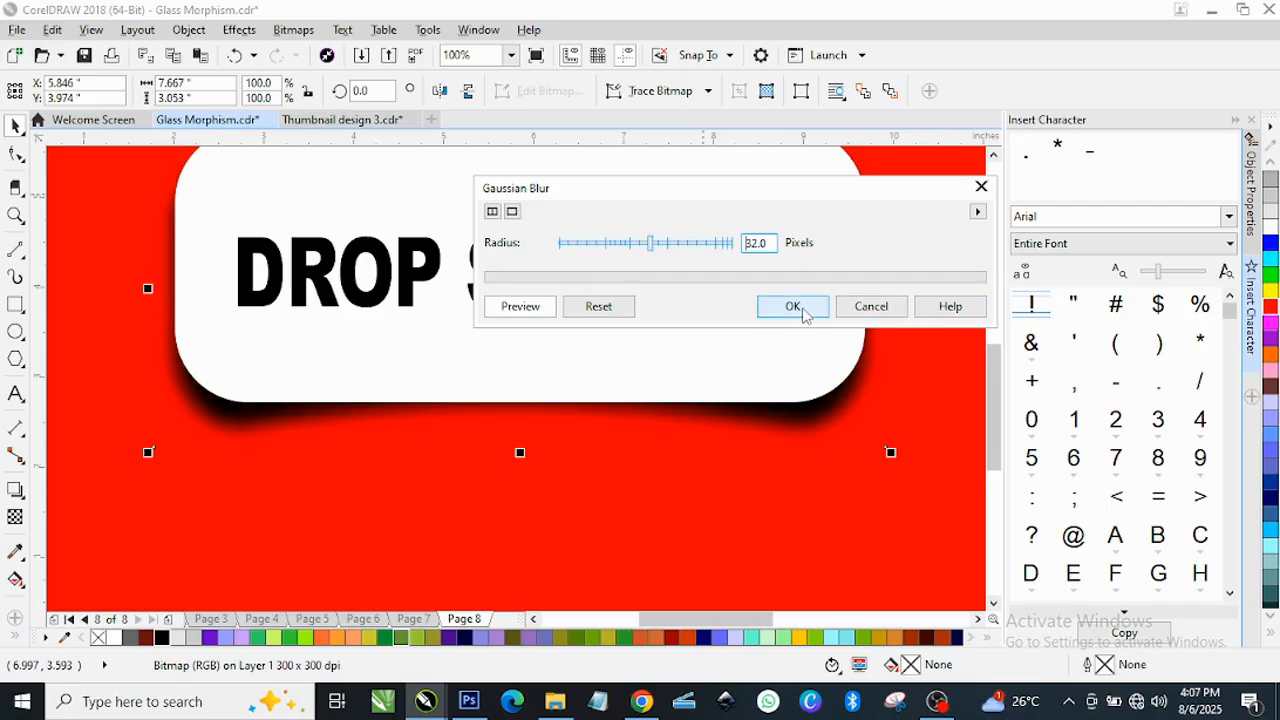
left_click(792, 306)
Step: Scale the blurred shadow bitmap proportionally about its center to 96.6%, making it 7.861 by 3.401 inches
scroll(686, 403, "down", 1)
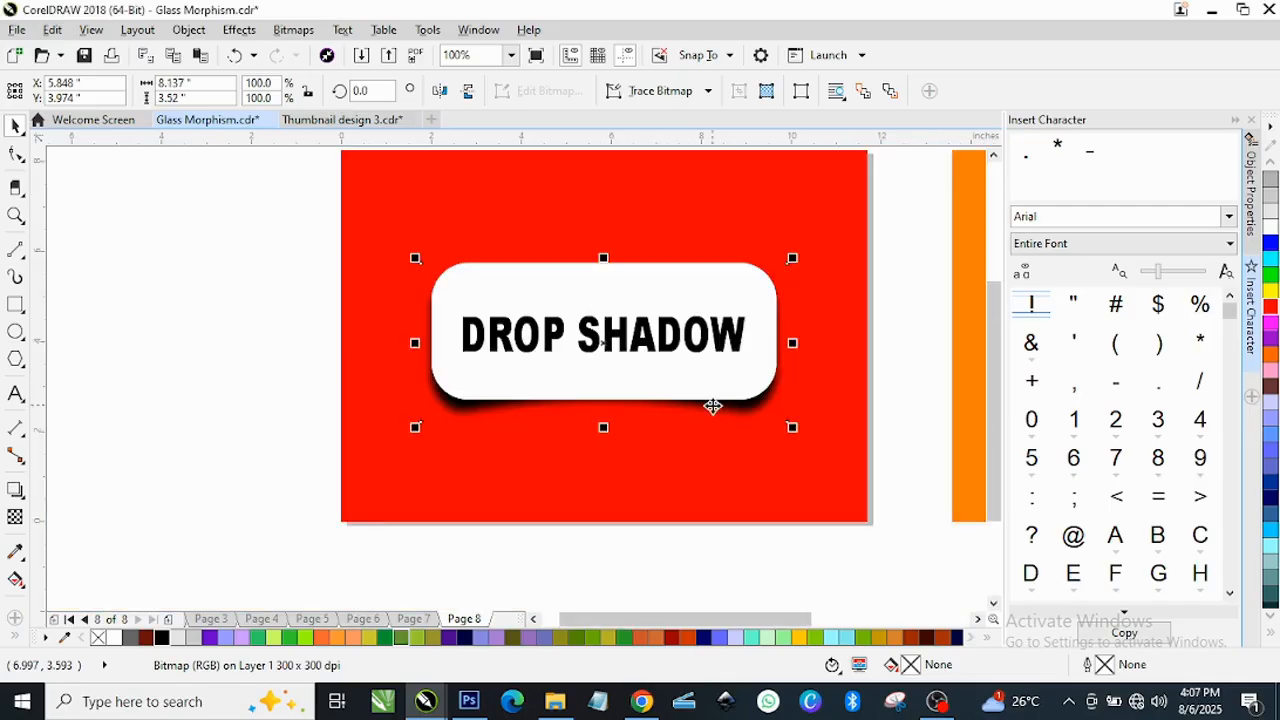
scroll(632, 415, "up", 2)
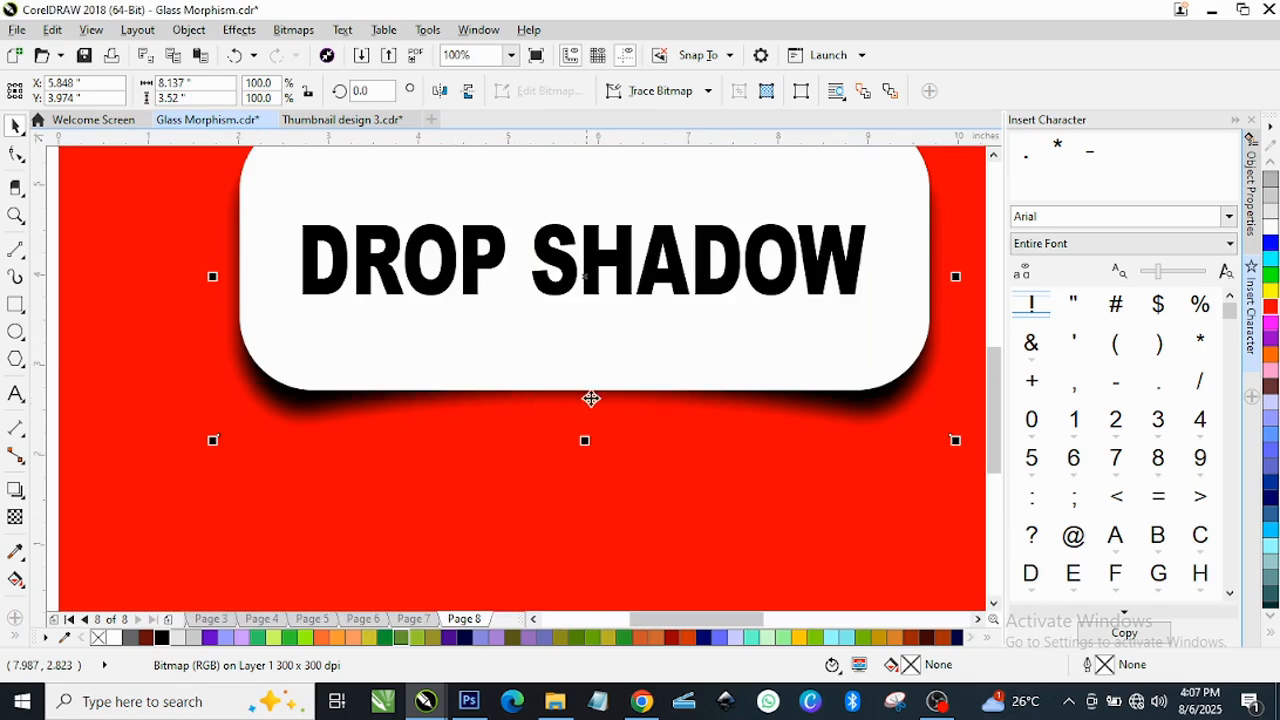
scroll(591, 399, "down", 1)
scroll(691, 406, "up", 1)
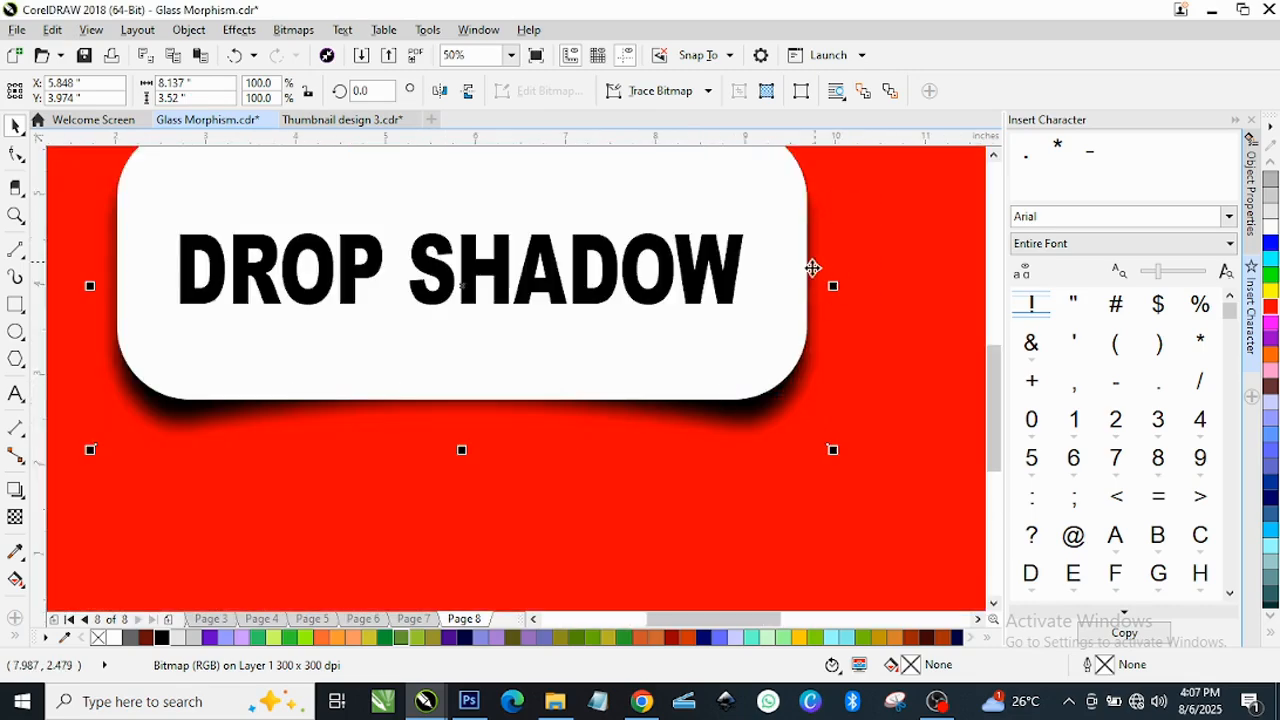
scroll(655, 348, "down", 1)
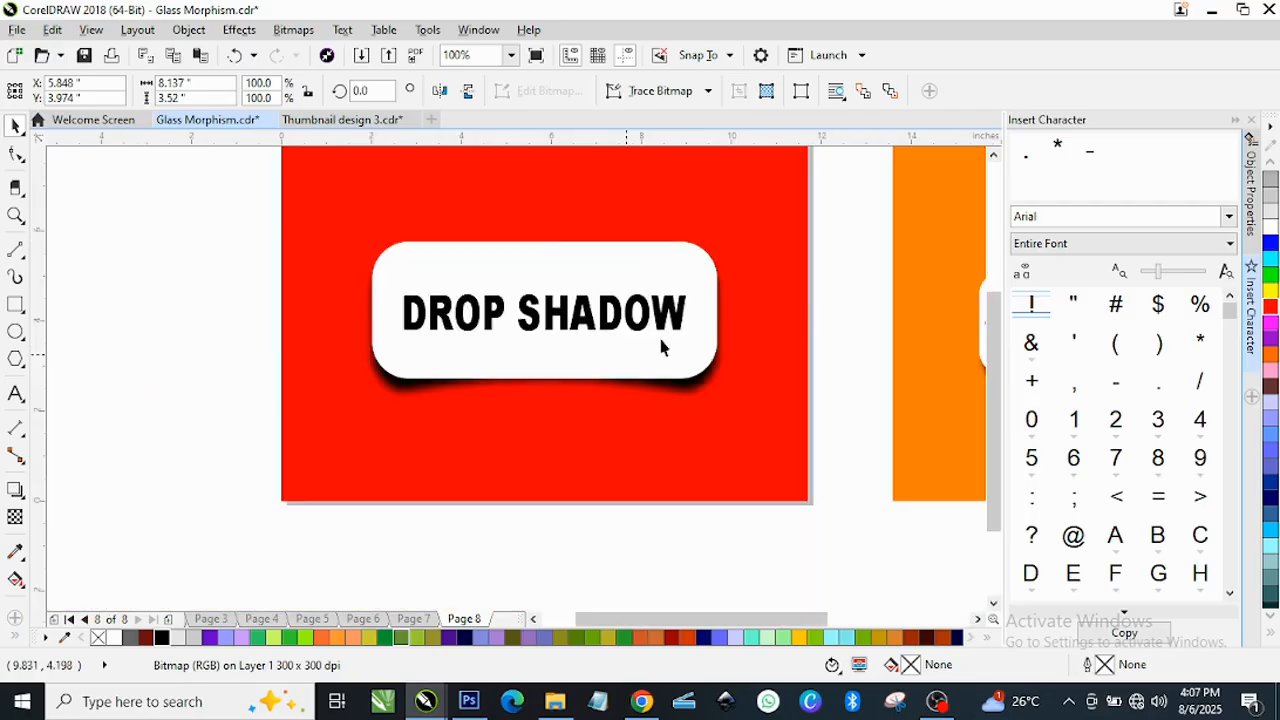
scroll(711, 266, "up", 2)
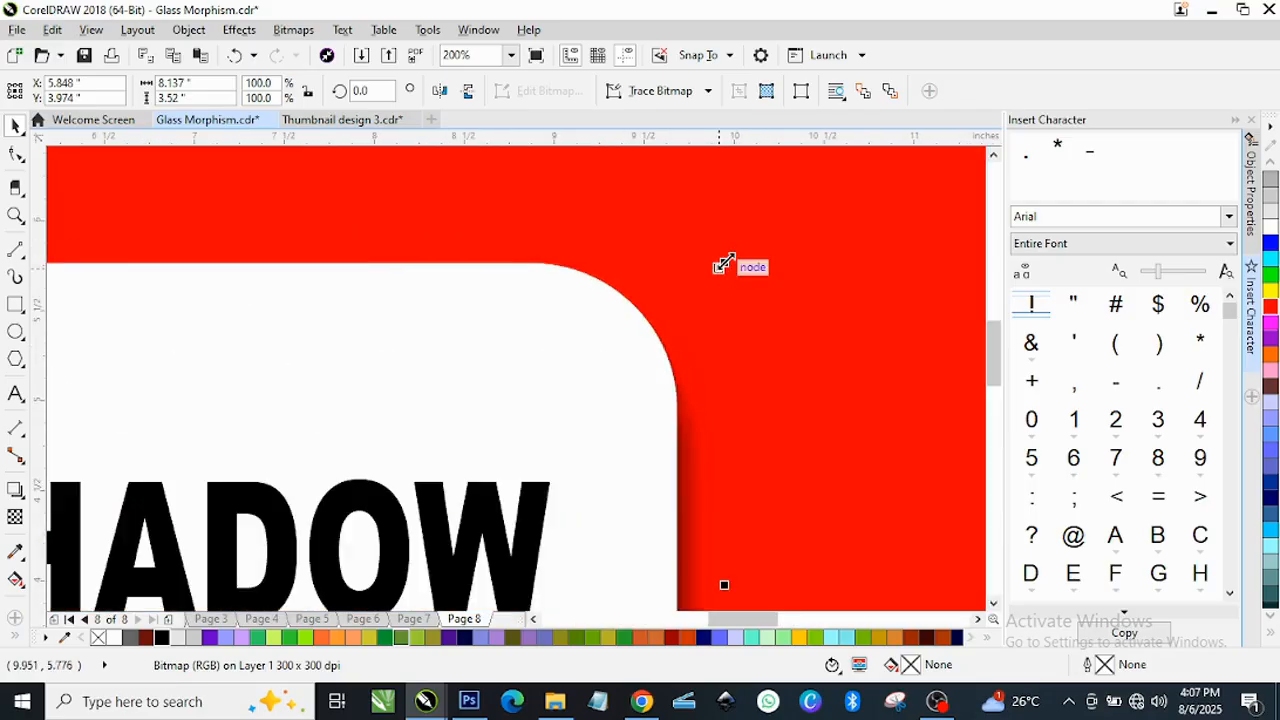
left_click_drag(724, 264, 720, 277)
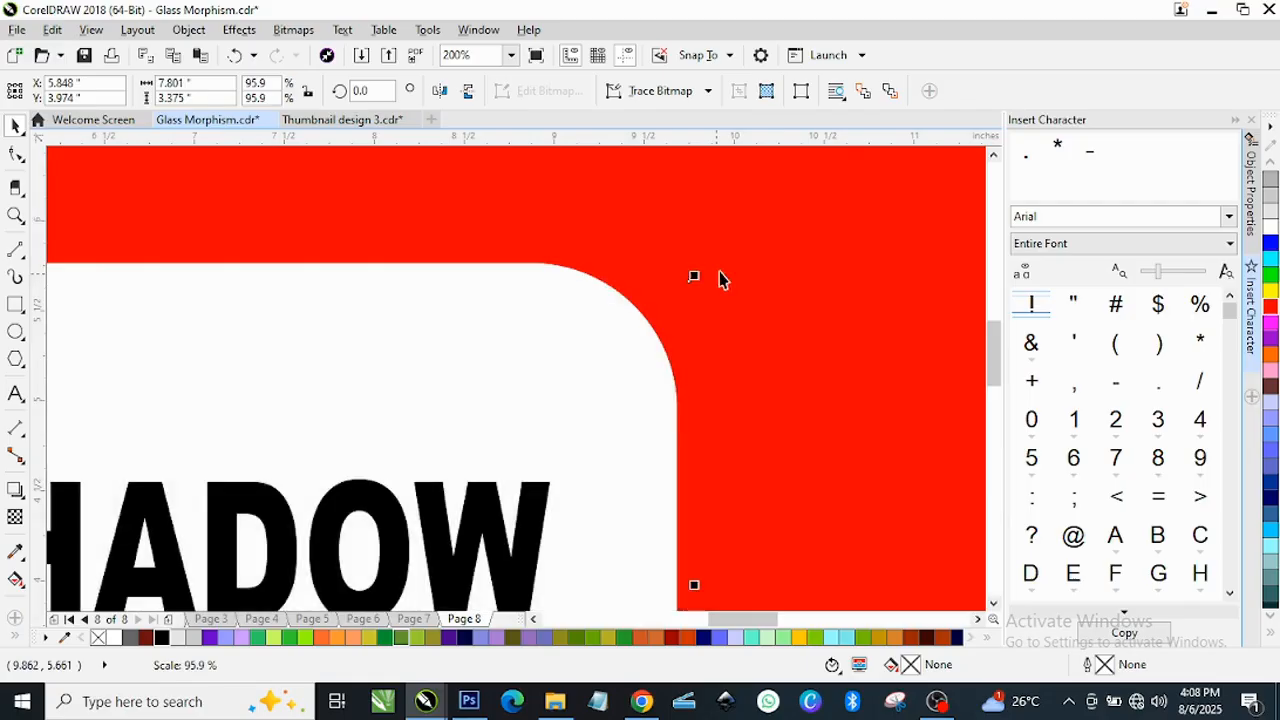
scroll(586, 391, "down", 2)
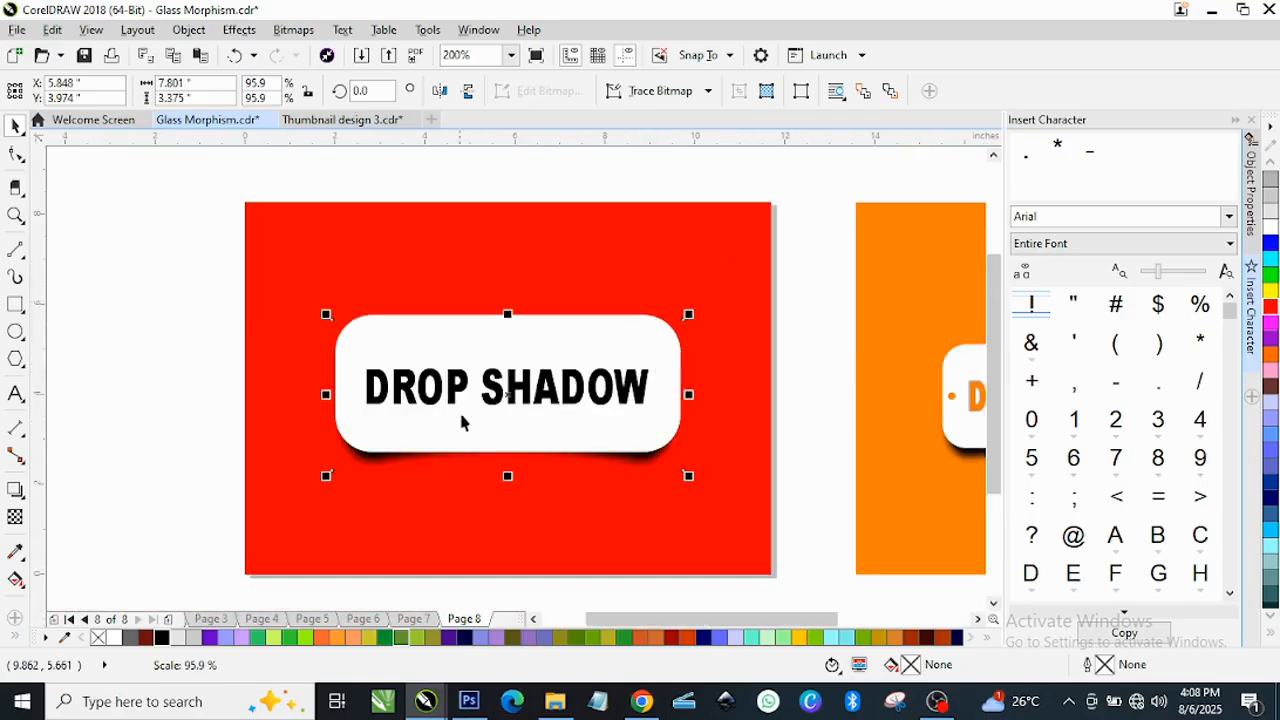
scroll(463, 412, "up", 1)
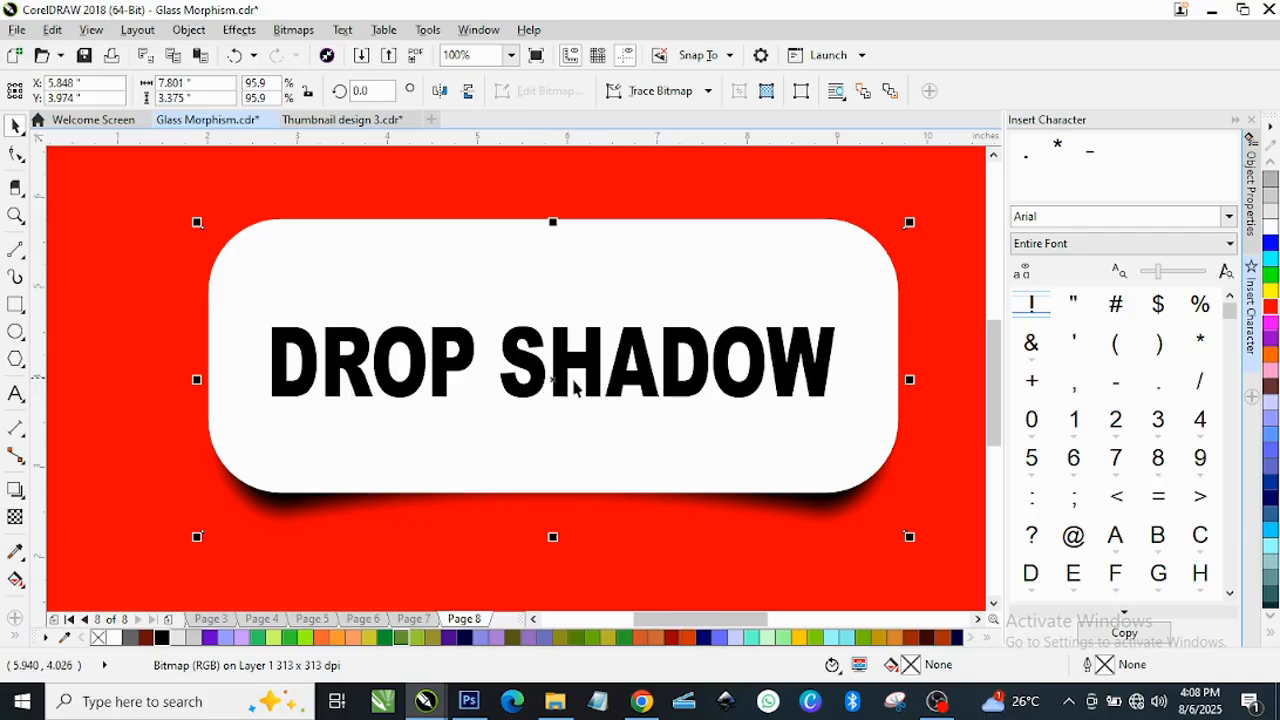
scroll(910, 241, "up", 1)
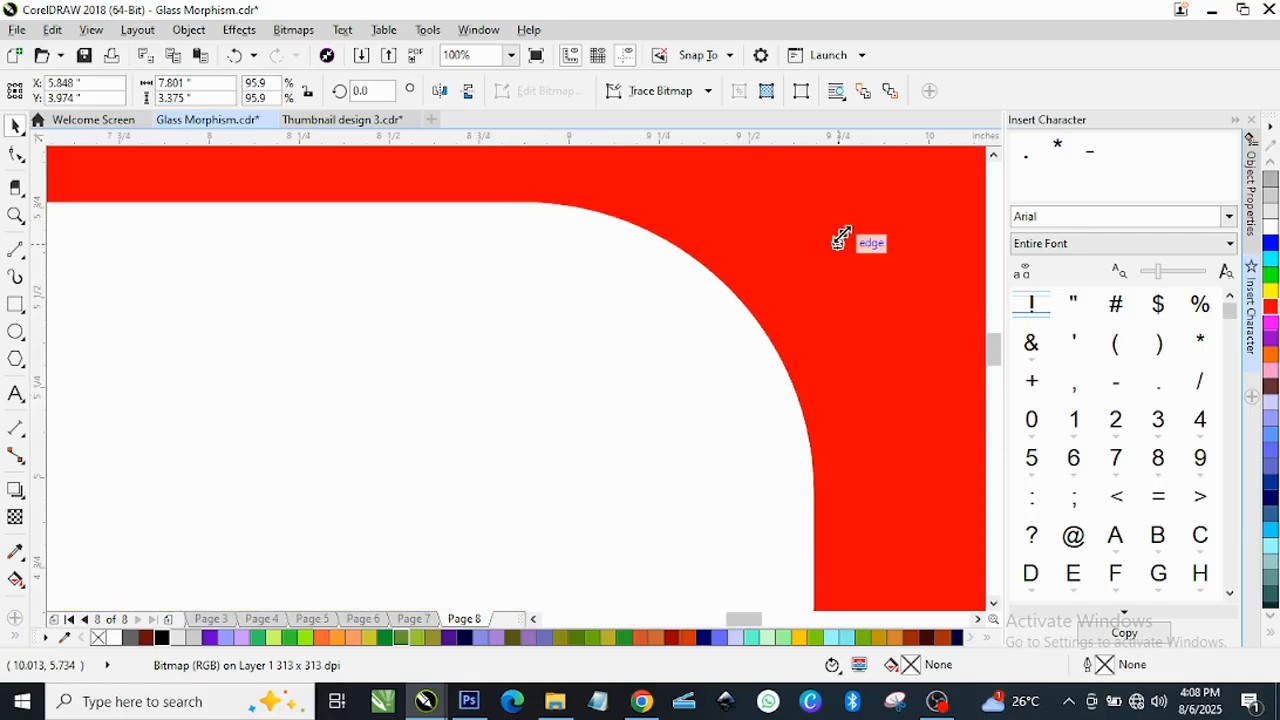
mouse_move(843, 229)
left_mouse_down()
mouse_move(851, 217)
mouse_move(838, 230)
left_mouse_up()
scroll(790, 280, "down", 3)
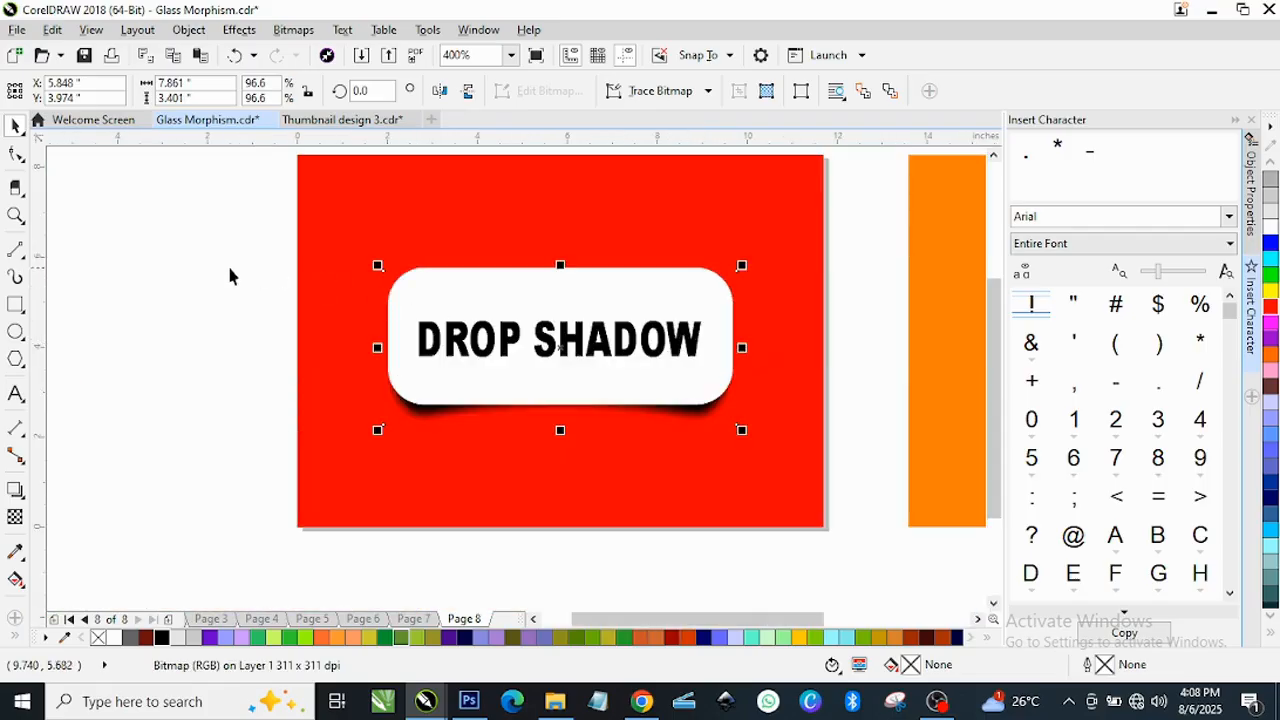
Step: Deselect the shadow bitmap and zoom in on the white rectangle to inspect the soft shadow beneath it
left_click(229, 276)
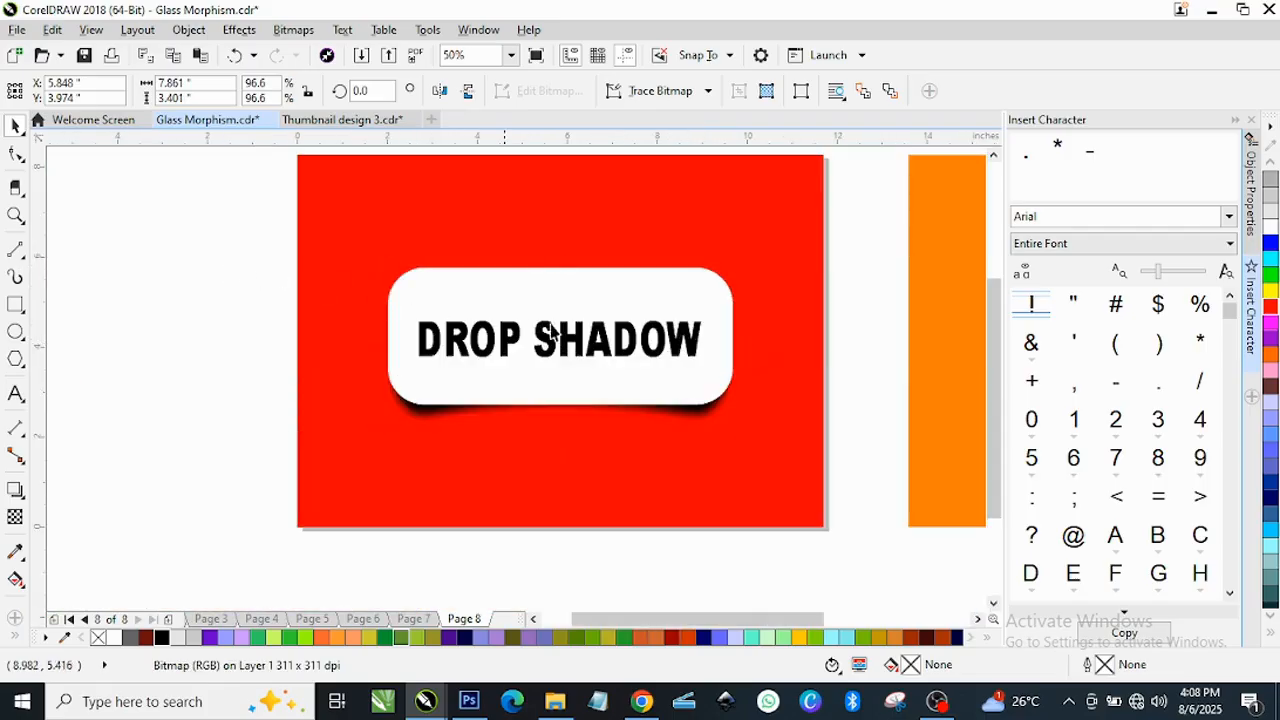
left_click(15, 215)
left_click_drag(305, 249, 830, 459)
key("space")
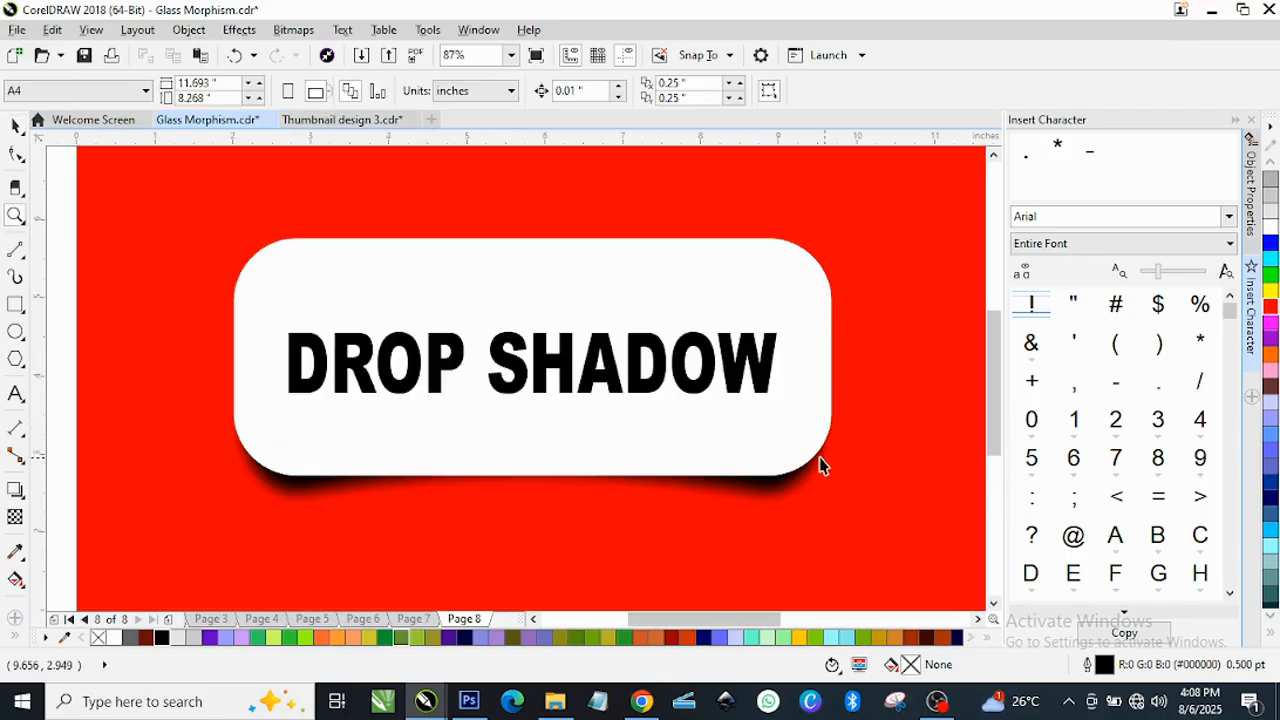